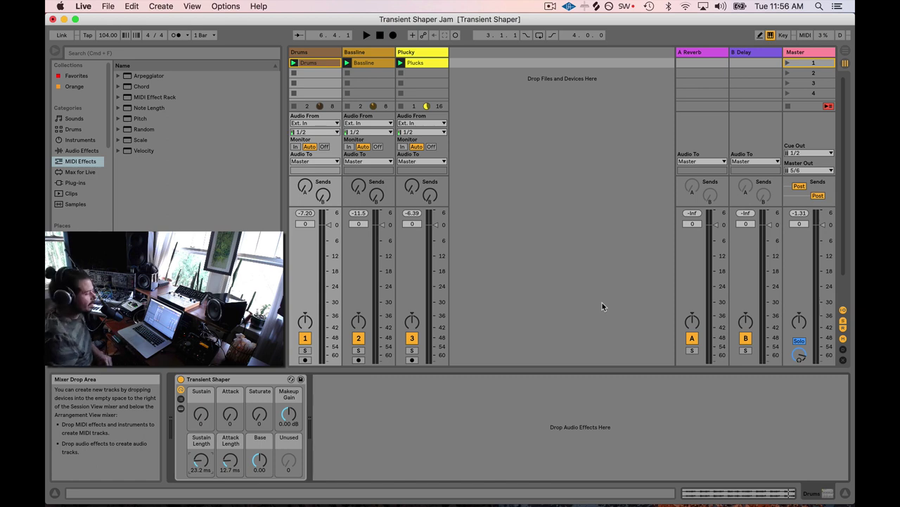
# Step: Check the Transient Shaper settings on the Drums, Bassline and Plucky tracks, ending on the Drums track
pyautogui.click(362, 53)
pyautogui.click(406, 53)
pyautogui.click(308, 52)
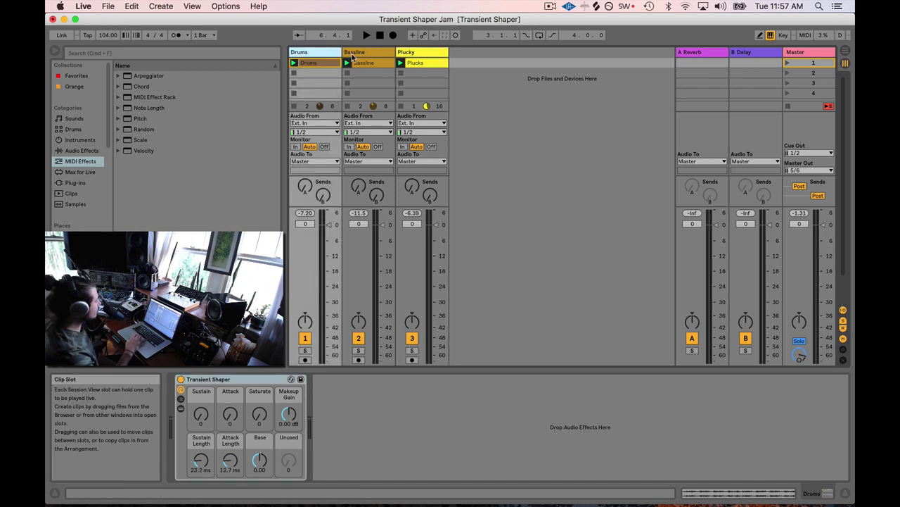
pyautogui.click(356, 55)
pyautogui.click(415, 54)
pyautogui.click(310, 53)
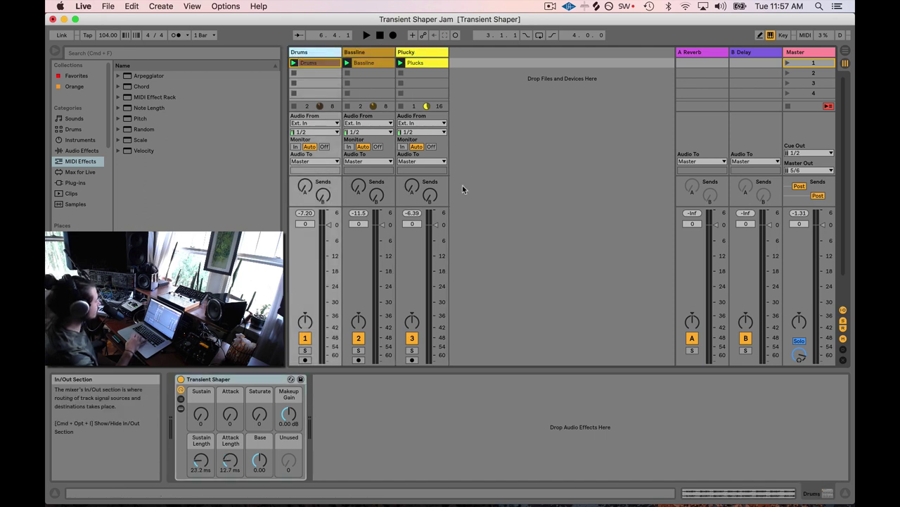
# Step: Play a few bars of the full mix, stop it, and step through the tracks' devices again back to Drums
pyautogui.press('space')
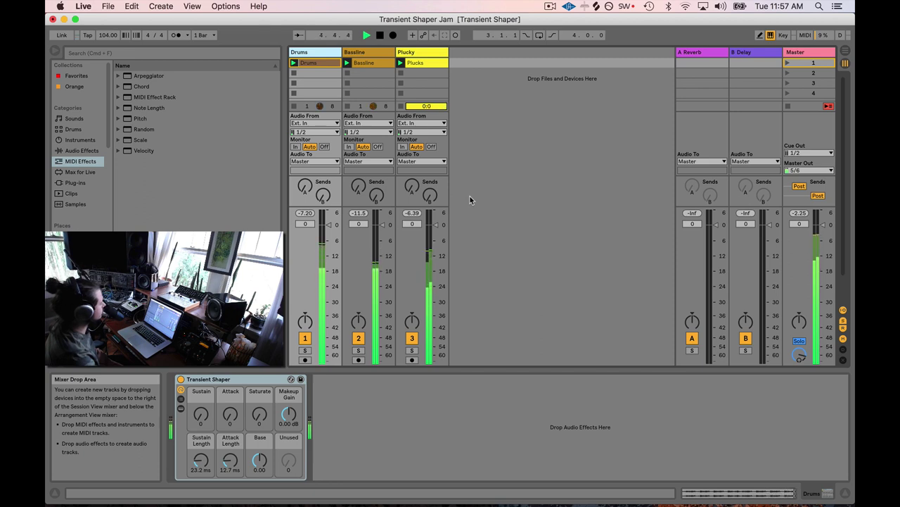
pyautogui.press('space')
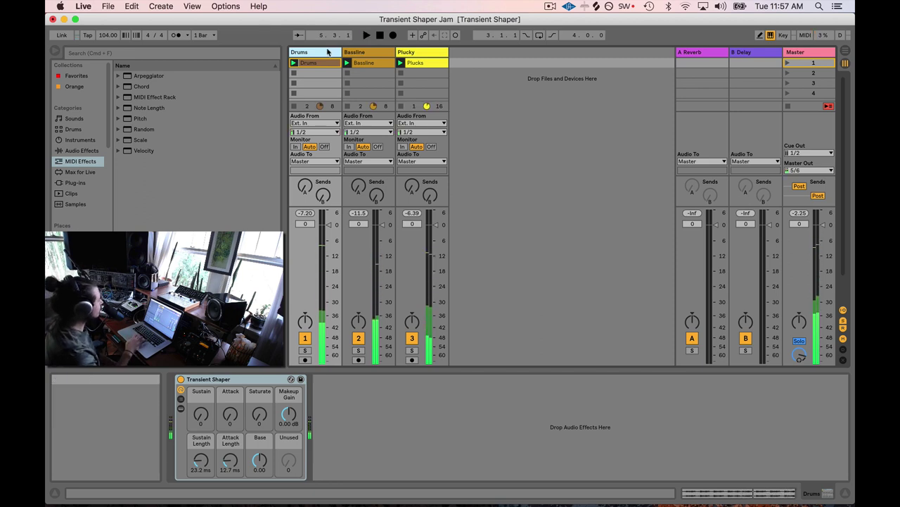
pyautogui.click(366, 52)
pyautogui.click(404, 53)
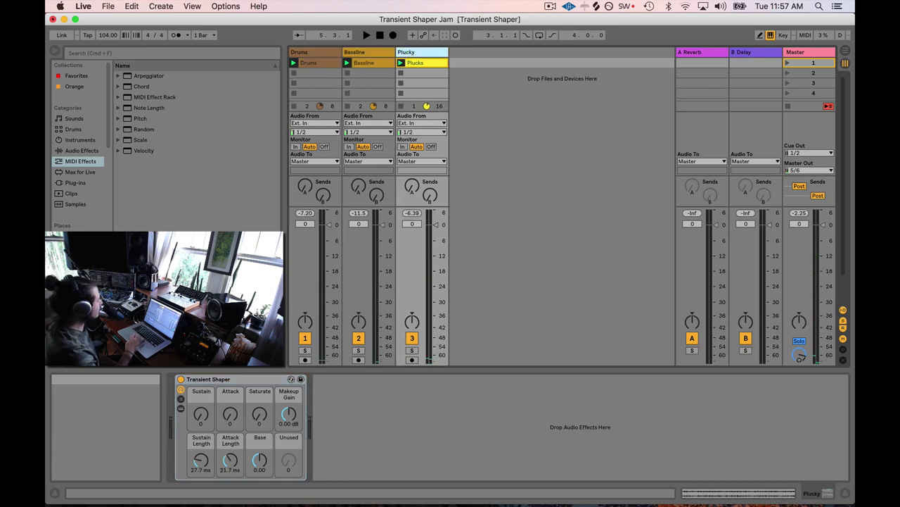
pyautogui.click(307, 55)
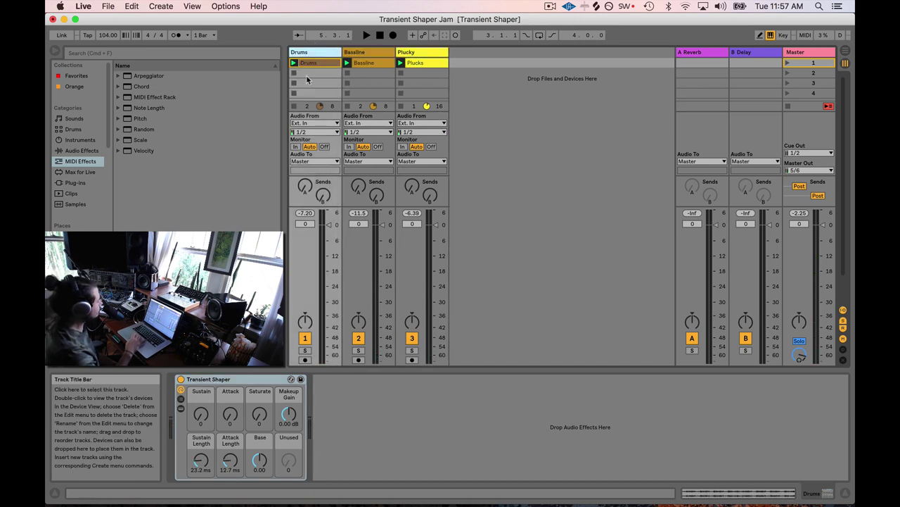
# Step: Solo the Drums track and, during playback, set its Transient Shaper's Sustain to 109
pyautogui.click(304, 351)
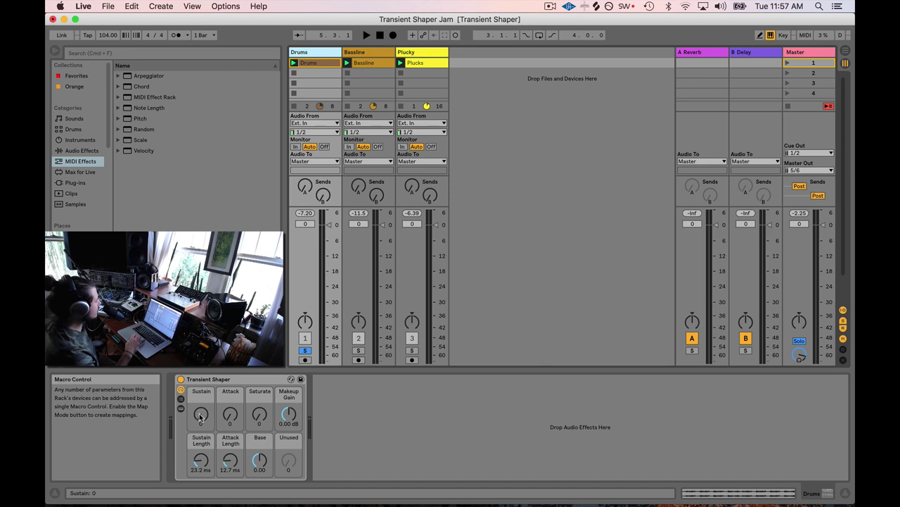
pyautogui.press('space')
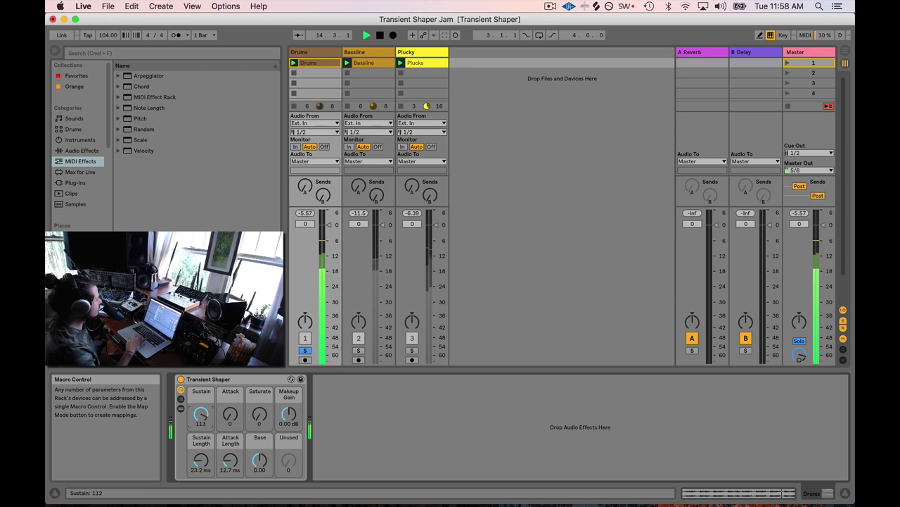
pyautogui.moveTo(201, 415); pyautogui.dragTo(201, 419)
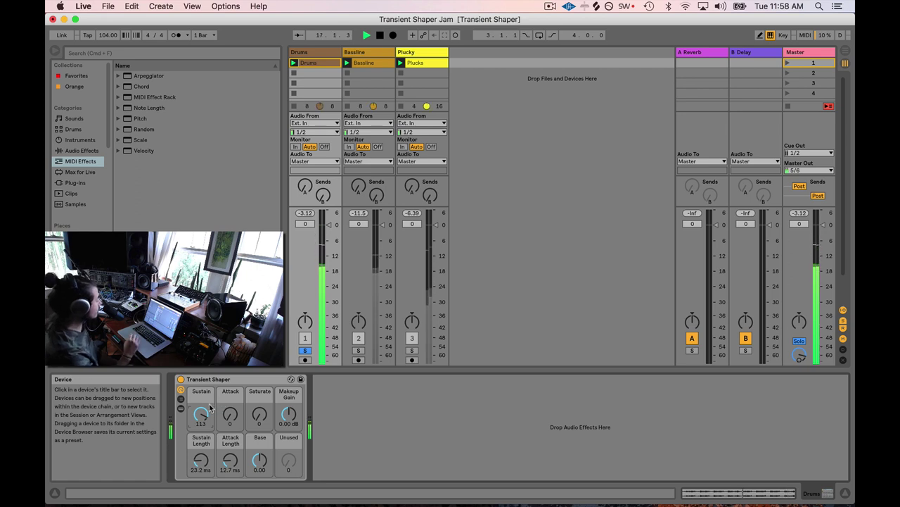
pyautogui.moveTo(201, 419); pyautogui.dragTo(201, 422)
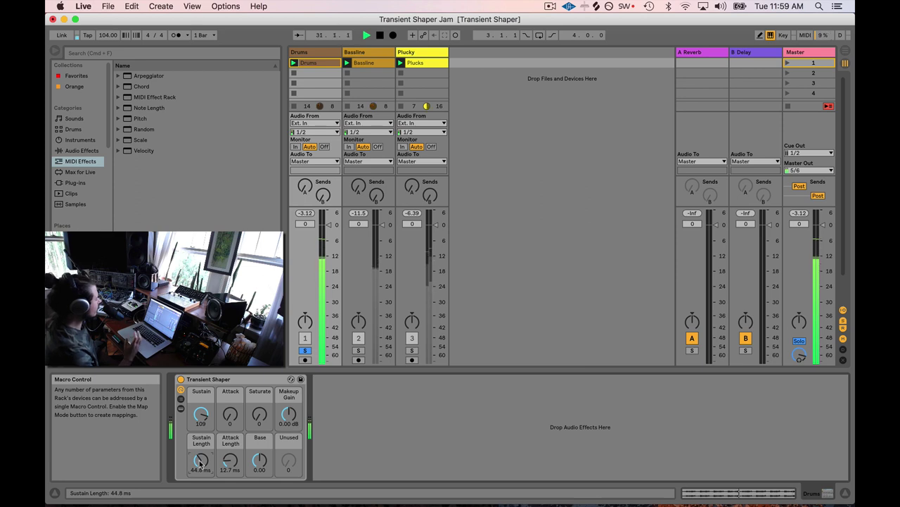
# Step: Lower the drum Transient Shaper's Sustain to 76 and set its Sustain Length to 73.6 ms
pyautogui.moveTo(201, 461); pyautogui.dragTo(203, 419)
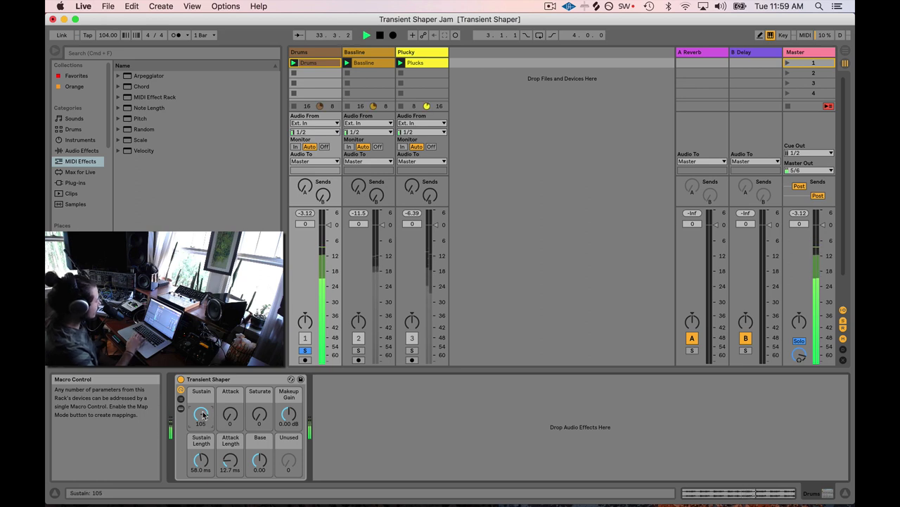
pyautogui.moveTo(201, 416); pyautogui.dragTo(201, 417)
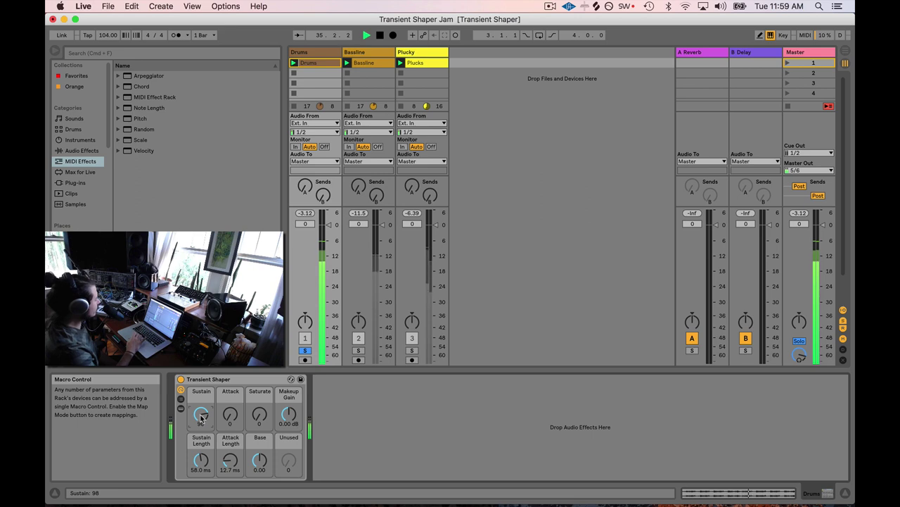
pyautogui.moveTo(202, 417); pyautogui.dragTo(202, 416)
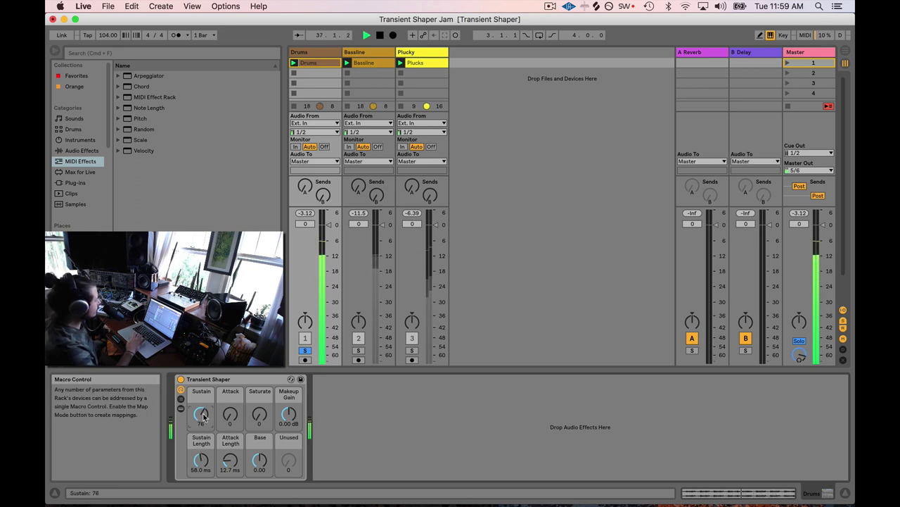
pyautogui.moveTo(201, 459); pyautogui.dragTo(201, 458)
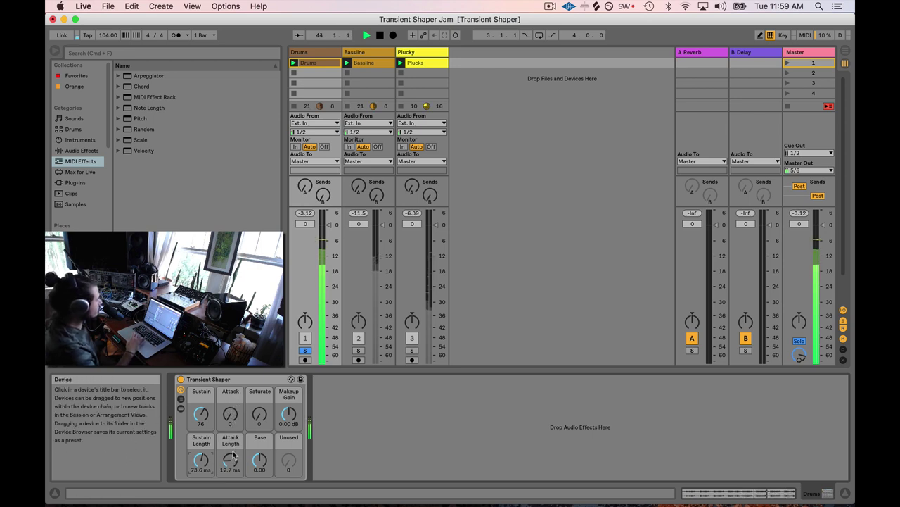
# Step: Set the drum Transient Shaper's Attack to 54 with a 14.1 ms Attack Length, and raise Sustain to 94
pyautogui.moveTo(230, 459); pyautogui.dragTo(230, 455)
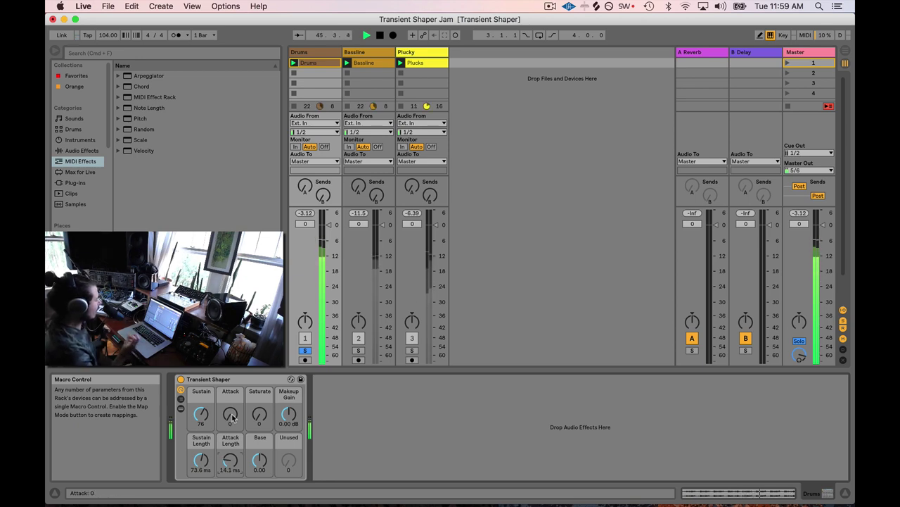
pyautogui.moveTo(233, 417); pyautogui.dragTo(232, 373)
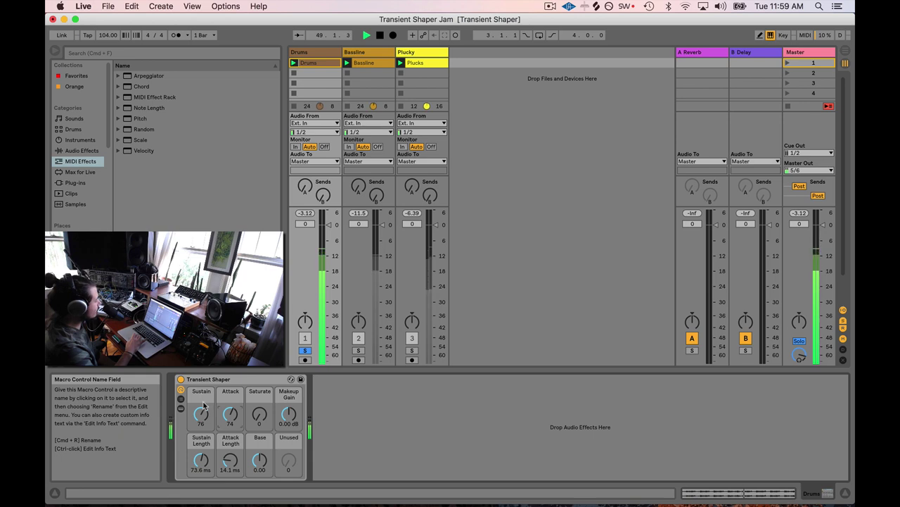
pyautogui.click(230, 414)
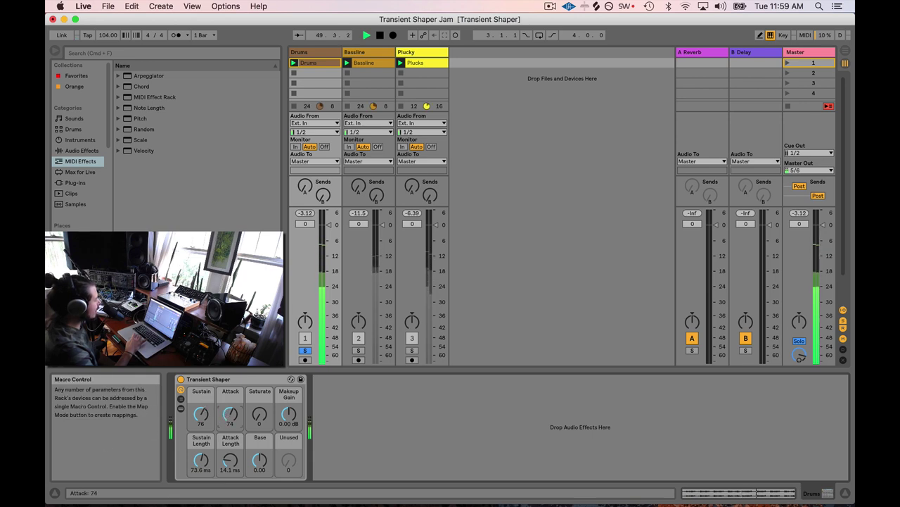
pyautogui.click(203, 411)
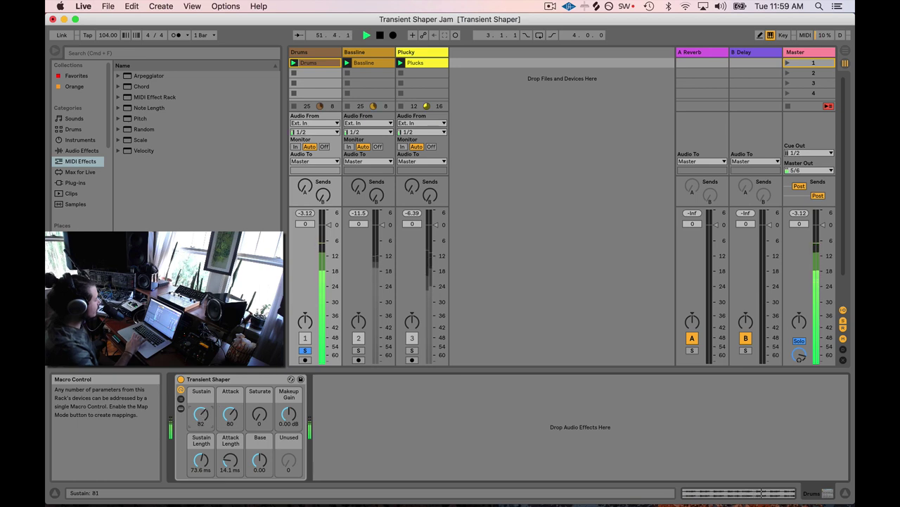
pyautogui.moveTo(202, 414); pyautogui.dragTo(201, 411)
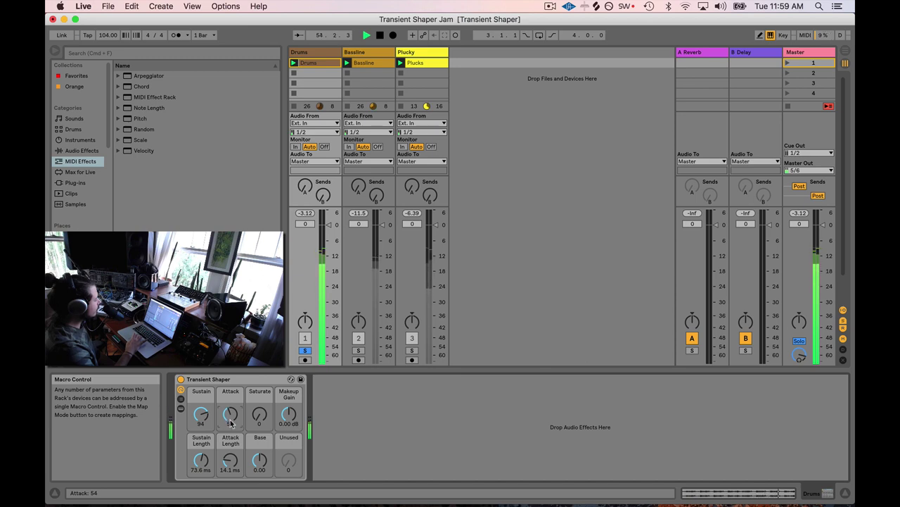
# Step: Bypass and re-enable the drum Transient Shaper repeatedly to compare the processed and dry sound, leaving it enabled
pyautogui.click(181, 380)
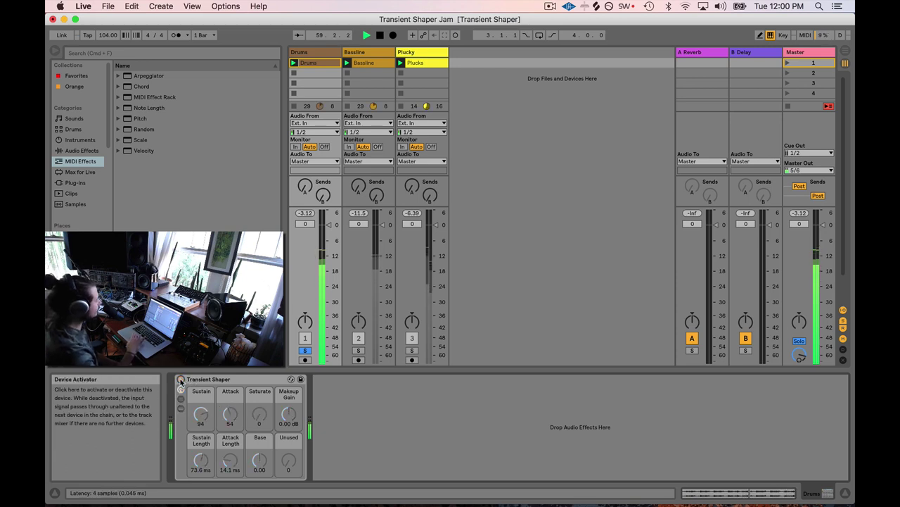
pyautogui.click(180, 379)
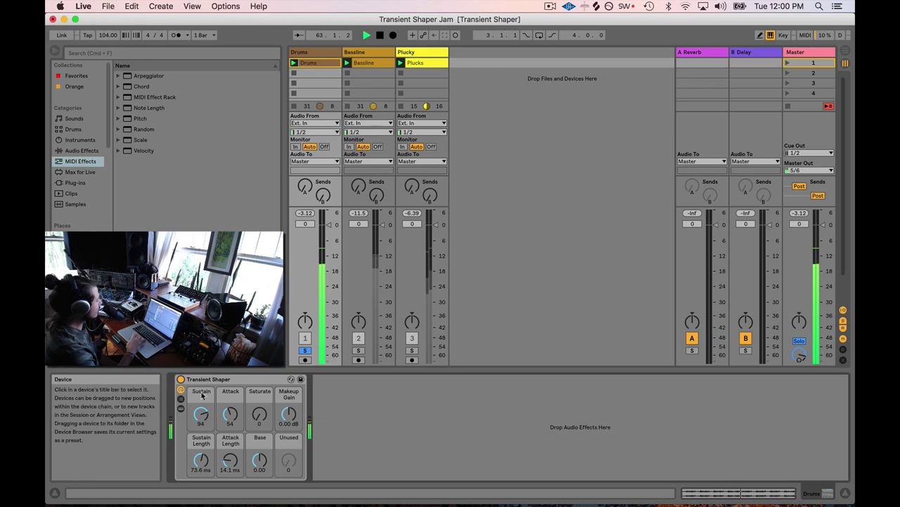
pyautogui.click(180, 379)
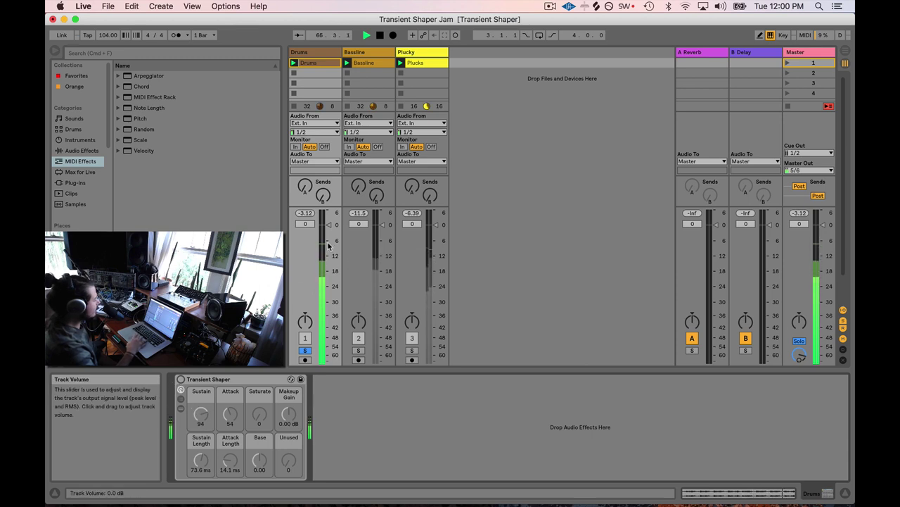
pyautogui.click(180, 380)
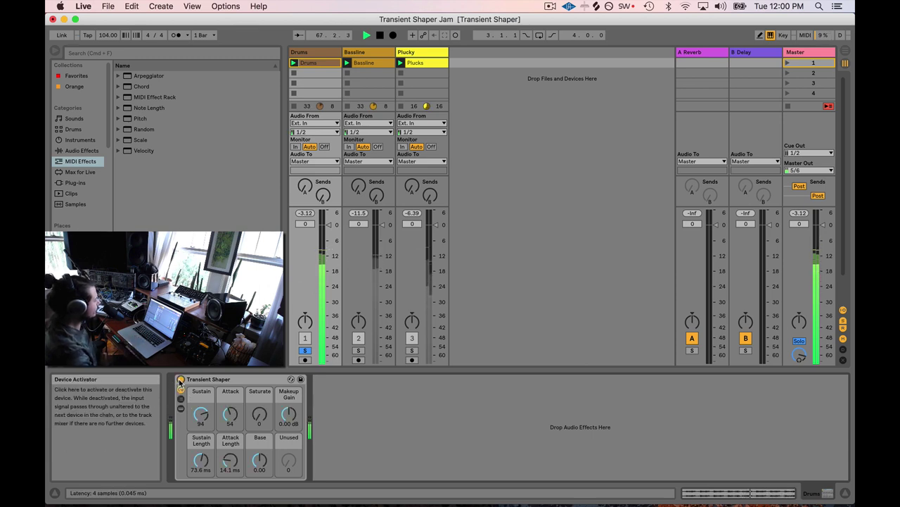
pyautogui.click(224, 384)
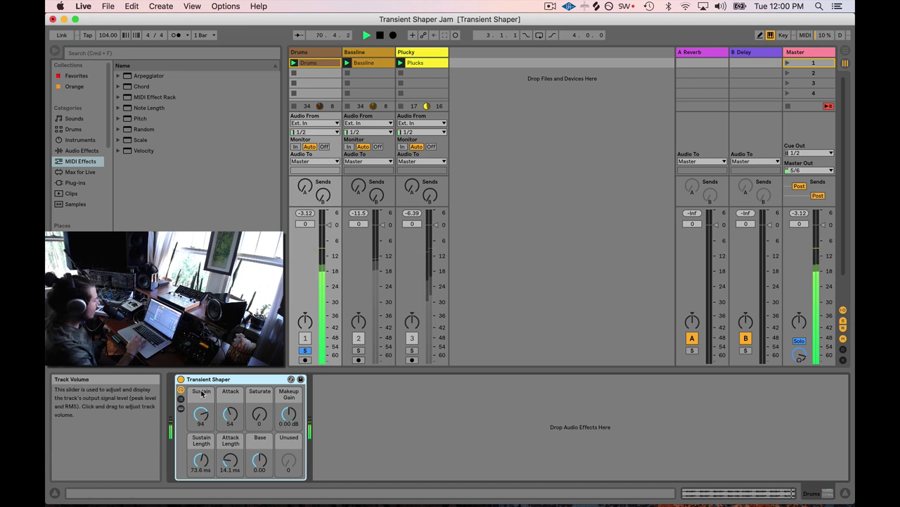
pyautogui.click(181, 379)
pyautogui.click(181, 379)
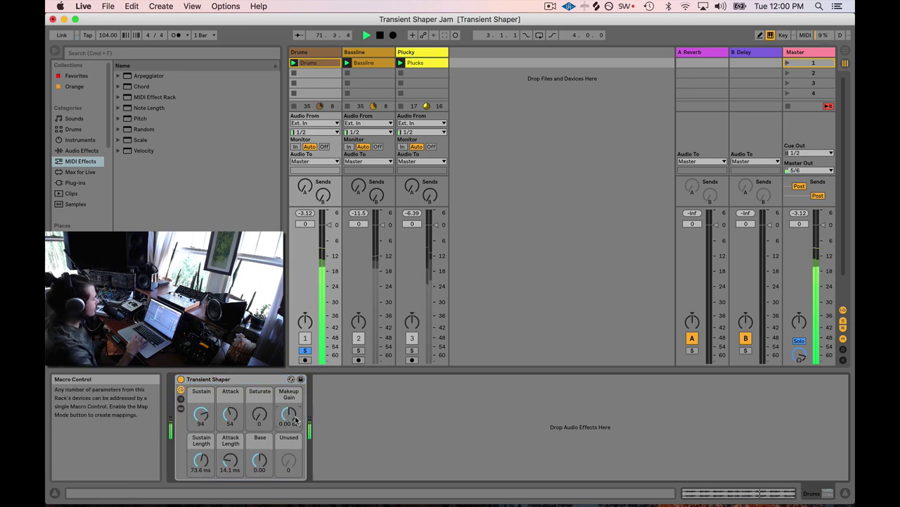
# Step: Set the drum Transient Shaper's Makeup Gain to 1.02 dB and compare its level against the bypassed signal
pyautogui.moveTo(288, 414); pyautogui.dragTo(289, 415)
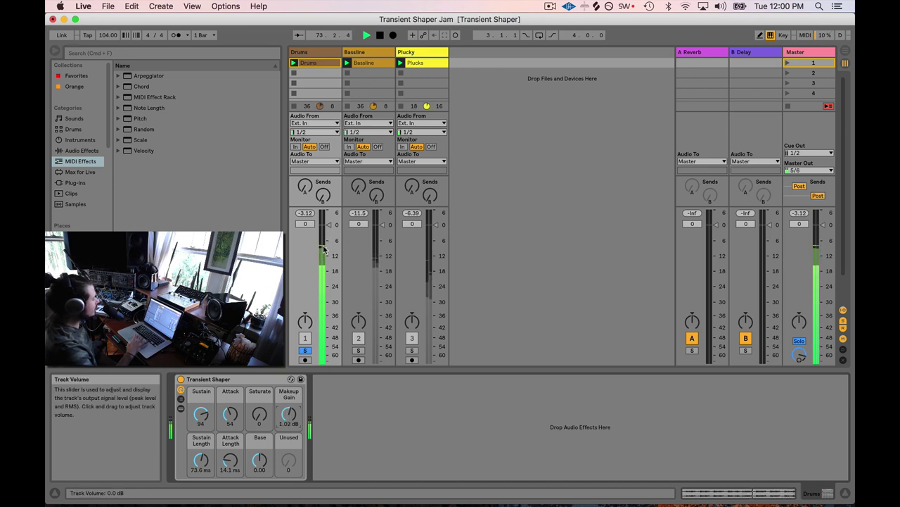
pyautogui.click(181, 379)
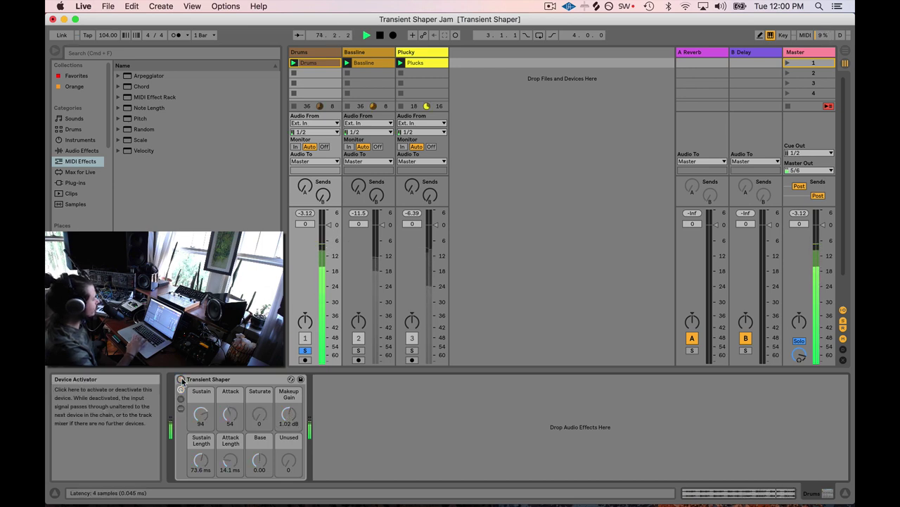
pyautogui.click(181, 379)
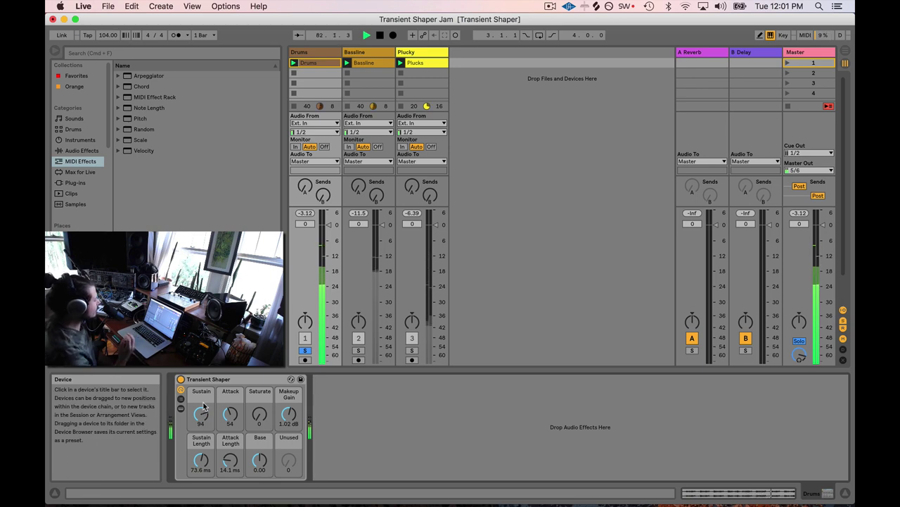
# Step: Shorten the drum Transient Shaper's Sustain Length to 19.8 ms and set Attack to 91 with a 19.2 ms Attack Length
pyautogui.moveTo(201, 459); pyautogui.dragTo(201, 476)
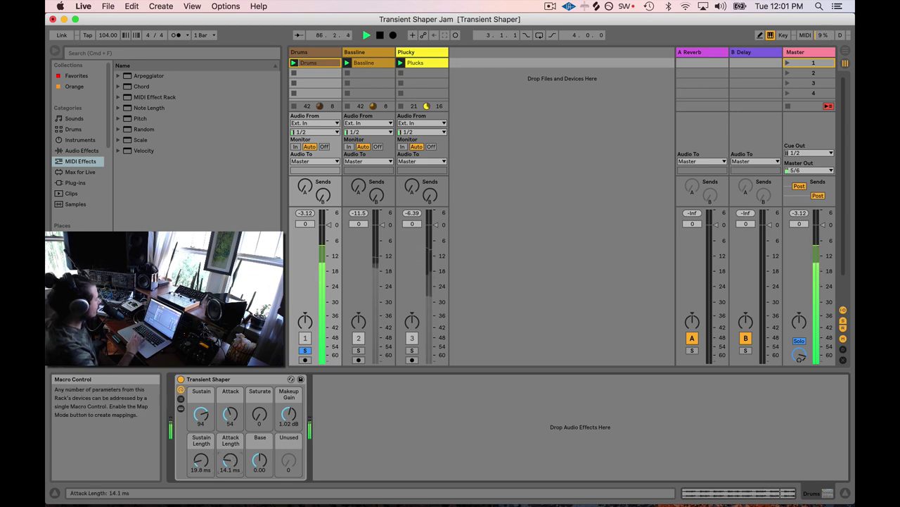
pyautogui.moveTo(231, 416); pyautogui.dragTo(231, 414)
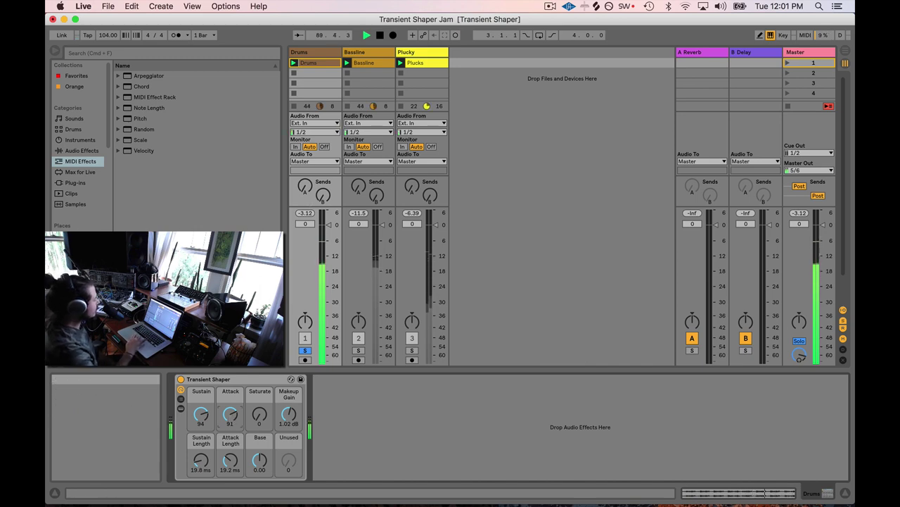
# Step: Match the drum Transient Shaper's level to the bypassed signal, settling Makeup Gain at 0.08 dB with the device enabled
pyautogui.click(181, 379)
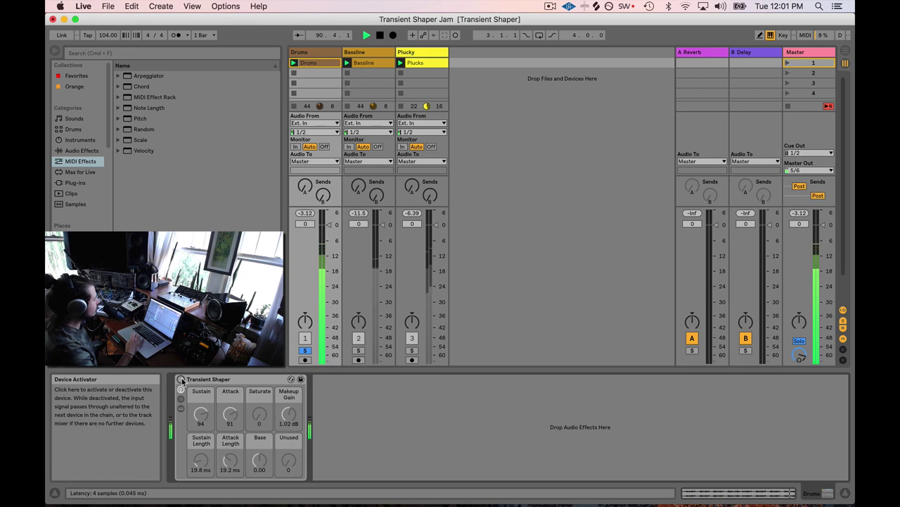
pyautogui.click(181, 379)
pyautogui.moveTo(289, 414); pyautogui.dragTo(289, 417)
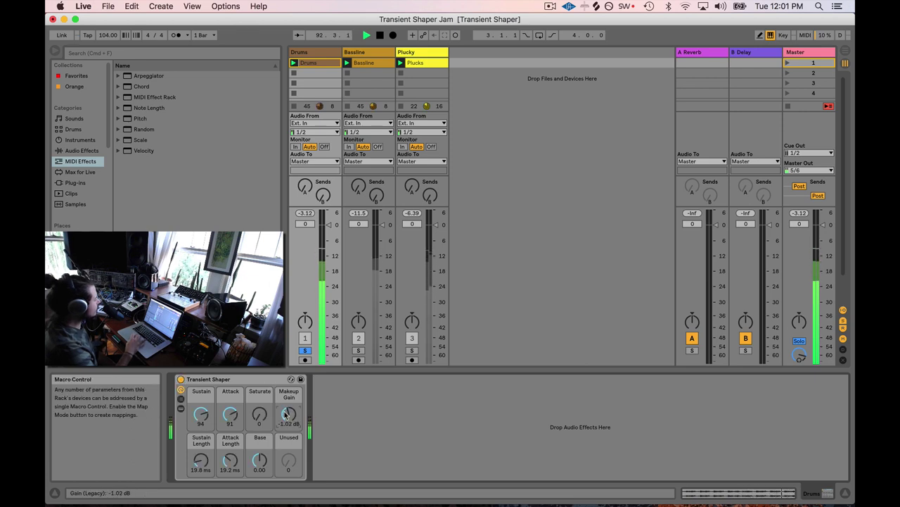
pyautogui.click(181, 380)
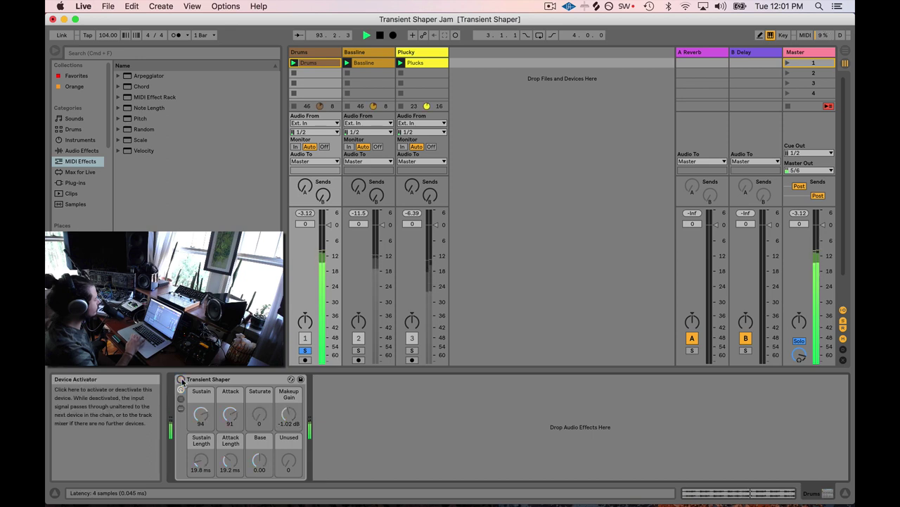
pyautogui.click(181, 380)
pyautogui.moveTo(288, 415); pyautogui.dragTo(288, 413)
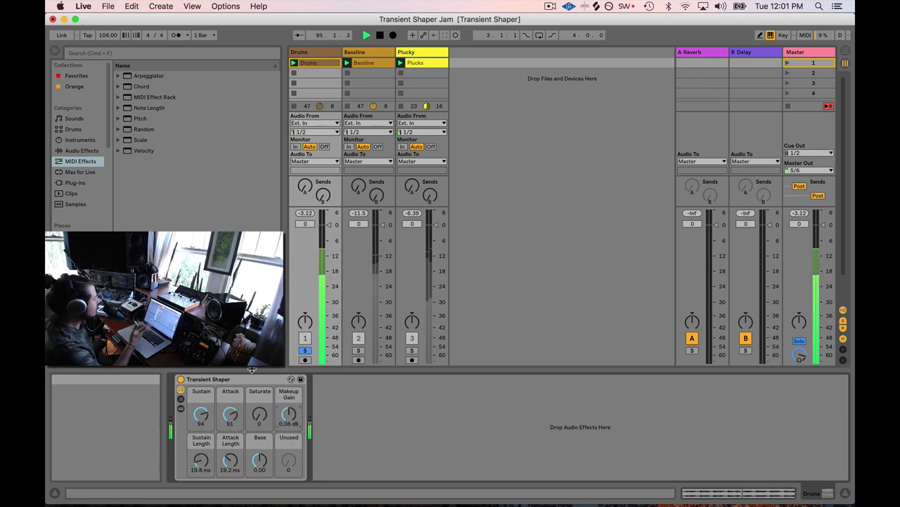
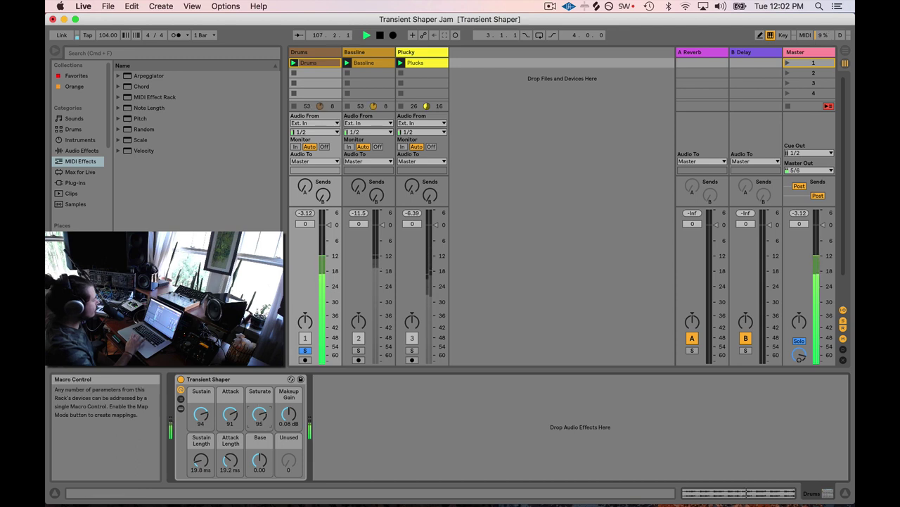
# Step: Set the drum Transient Shaper's Saturate to 90 and Base to 0.87, and compare the result against the bypassed signal
pyautogui.moveTo(260, 414)
pyautogui.mouseDown()
pyautogui.moveTo(259, 451)
pyautogui.moveTo(259, 408)
pyautogui.mouseUp()
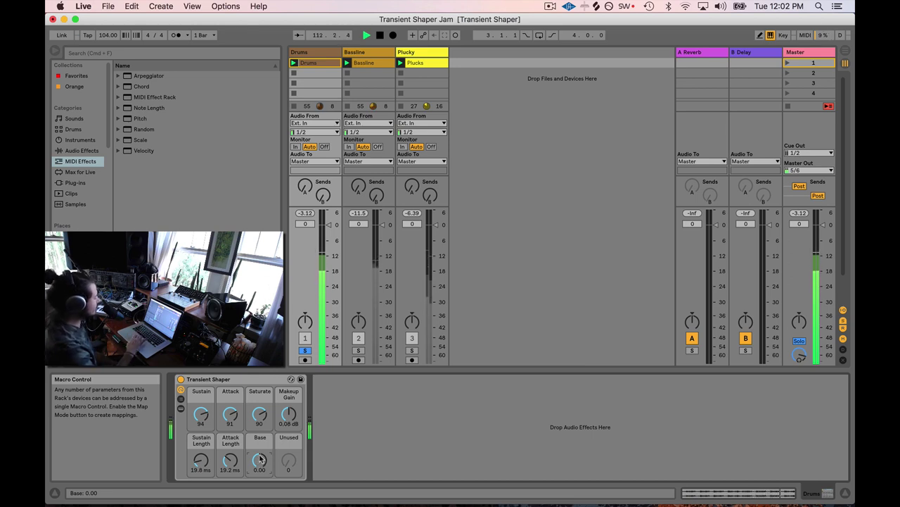
pyautogui.moveTo(259, 459); pyautogui.dragTo(260, 479)
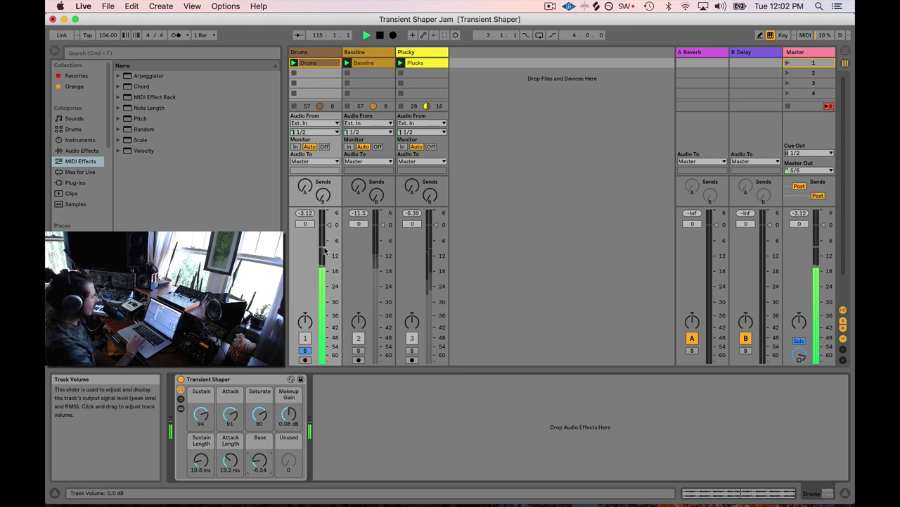
pyautogui.moveTo(260, 461); pyautogui.dragTo(259, 419)
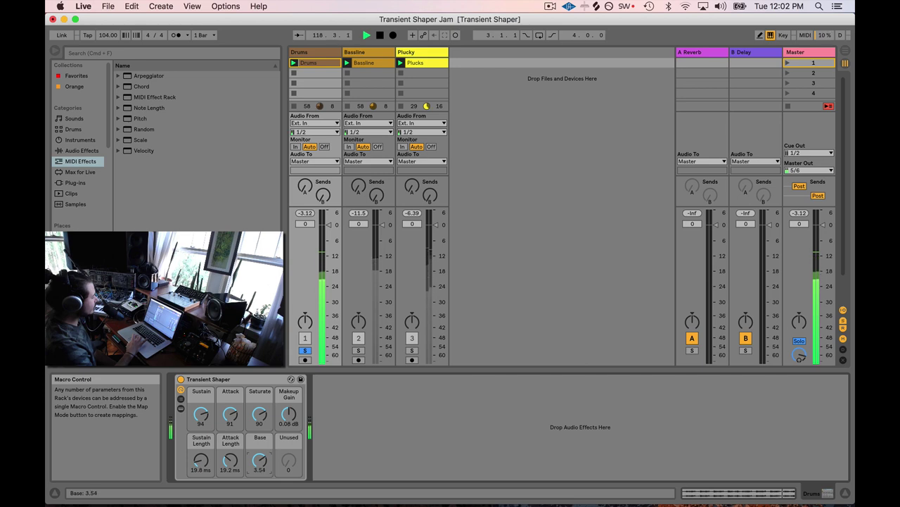
pyautogui.moveTo(259, 459); pyautogui.dragTo(260, 468)
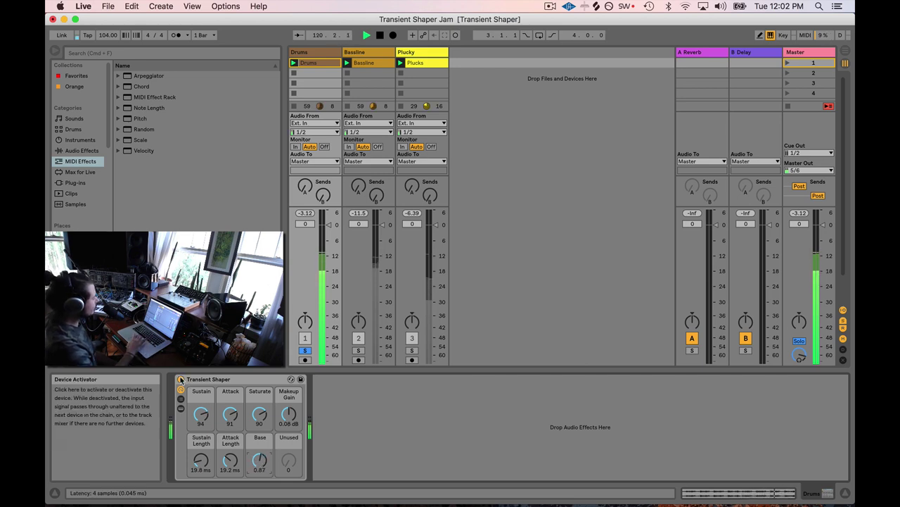
pyautogui.click(181, 379)
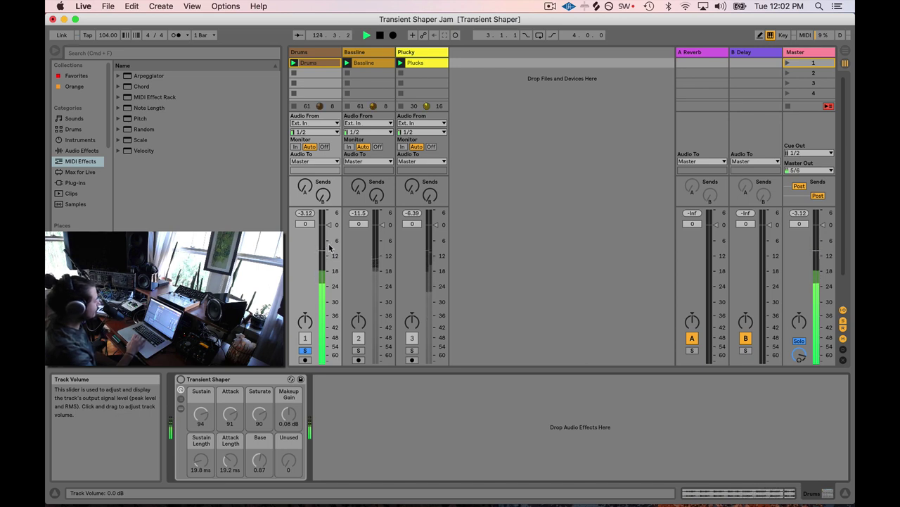
pyautogui.click(181, 380)
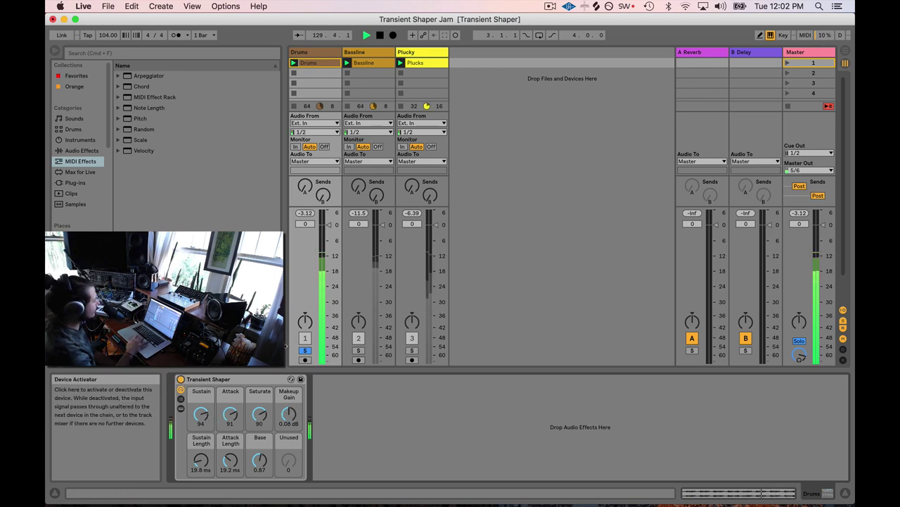
# Step: Stop playback, switch the solo from the Drums track to the Bassline track, and restart playback
pyautogui.press('space')
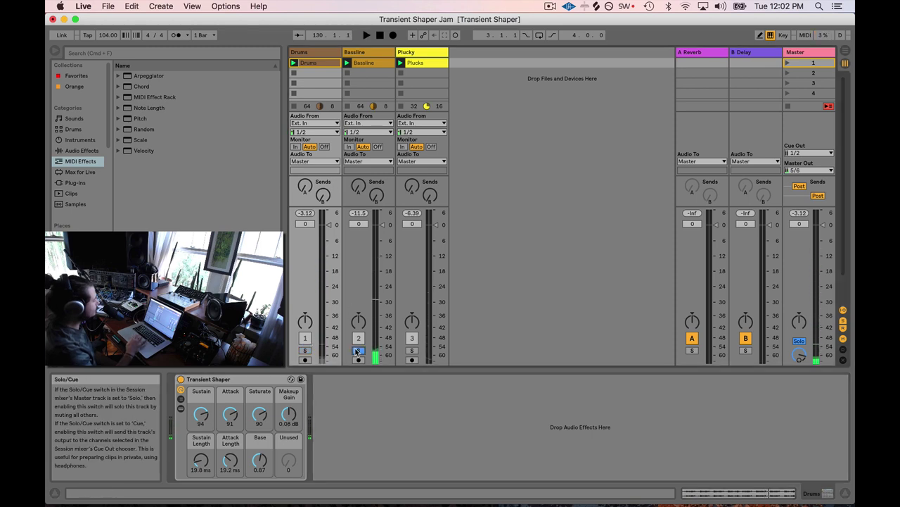
pyautogui.click(358, 350)
pyautogui.press('space')
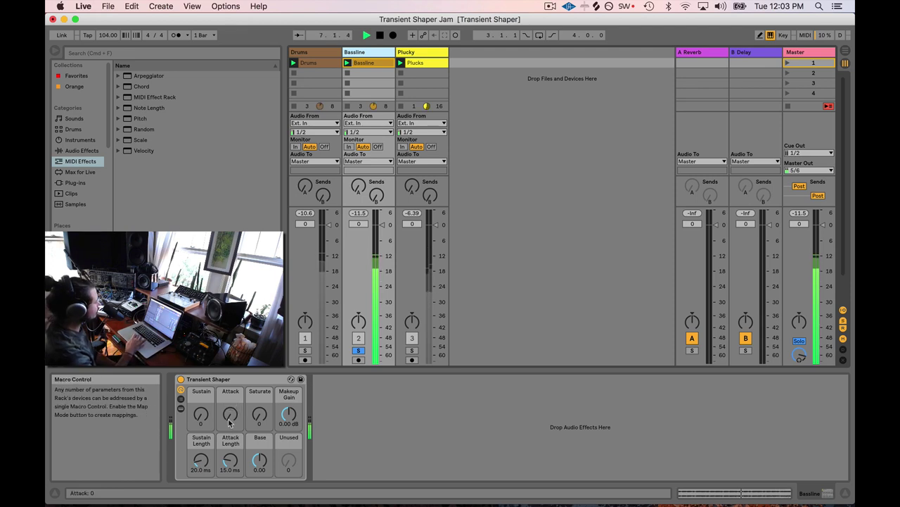
# Step: Raise the Attack on the Bassline track's Transient Shaper to 116
pyautogui.moveTo(229, 421); pyautogui.dragTo(230, 417)
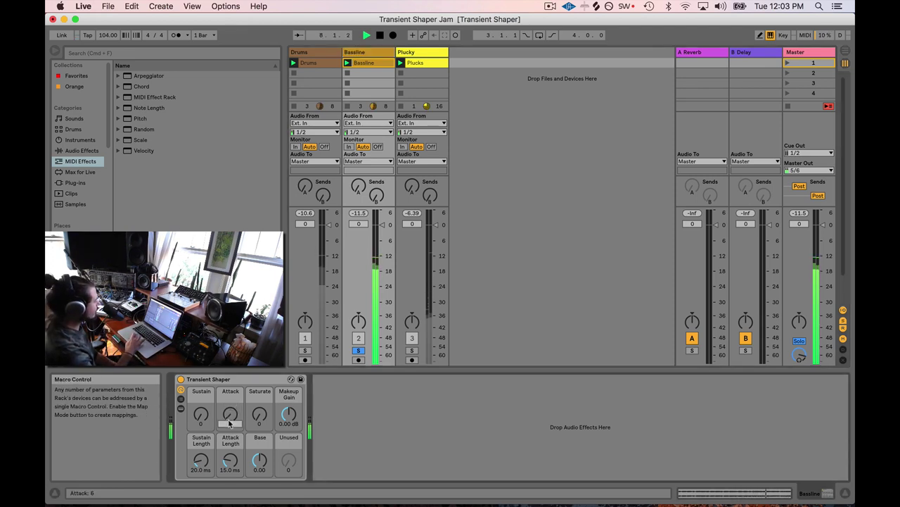
pyautogui.moveTo(230, 414); pyautogui.dragTo(230, 345)
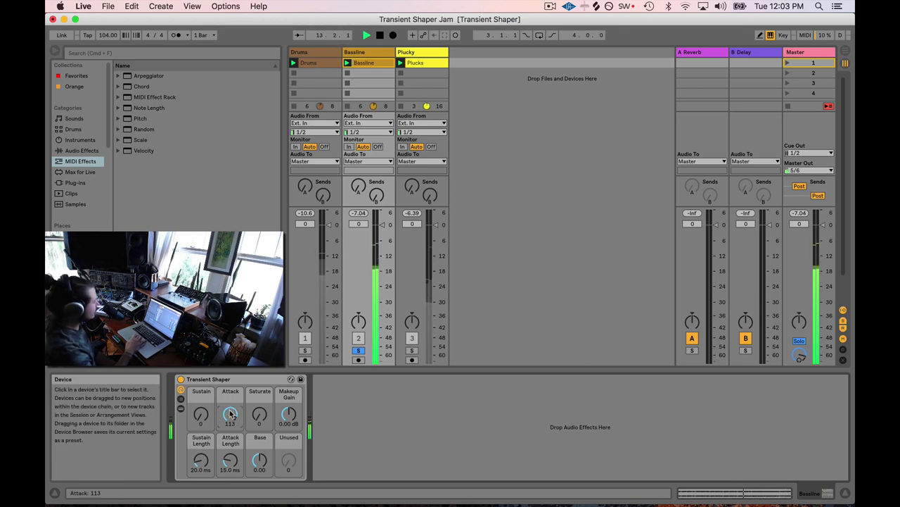
pyautogui.moveTo(230, 414); pyautogui.dragTo(230, 411)
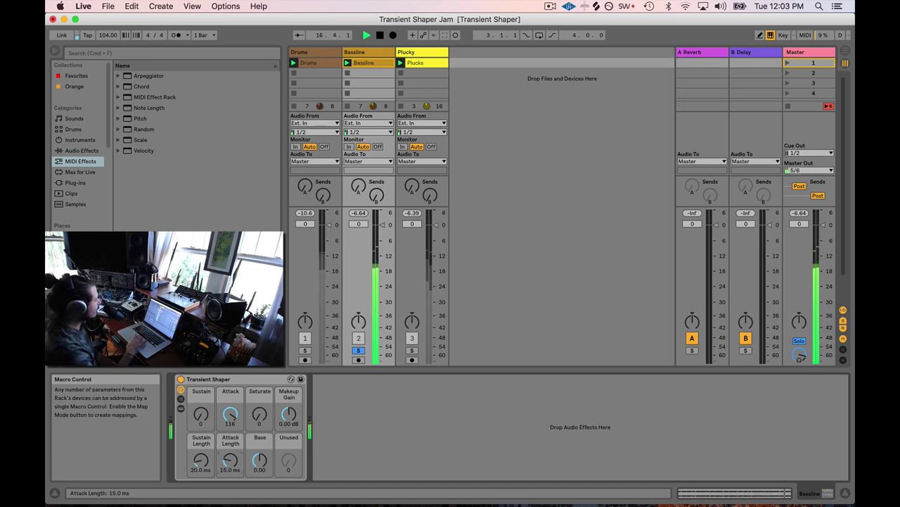
# Step: Try shorter and longer bassline Attack Lengths, settle on 16.7 ms, and compare against the bypassed signal
pyautogui.moveTo(230, 460); pyautogui.dragTo(230, 470)
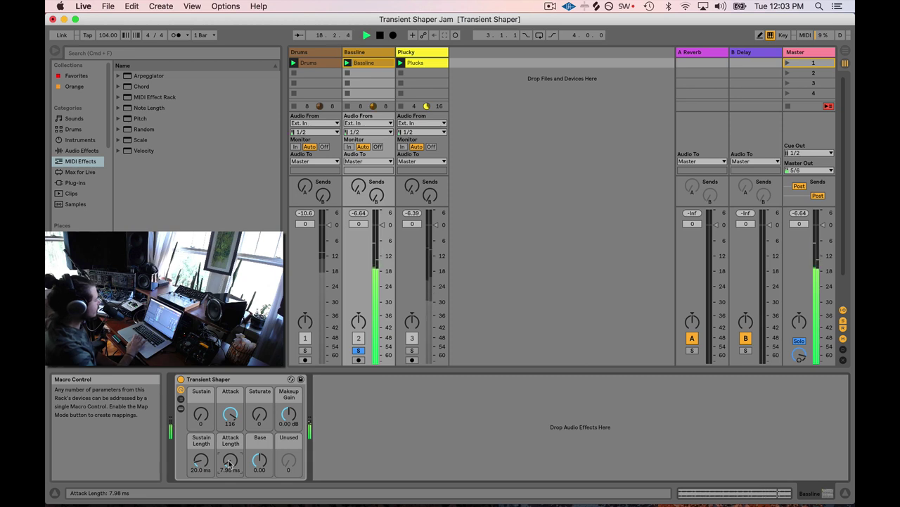
pyautogui.moveTo(229, 463); pyautogui.dragTo(230, 462)
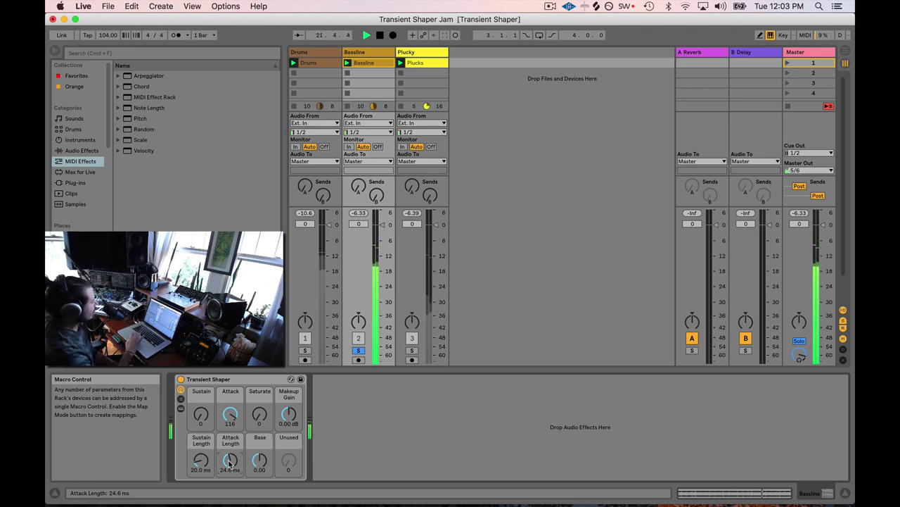
pyautogui.moveTo(229, 462); pyautogui.dragTo(230, 464)
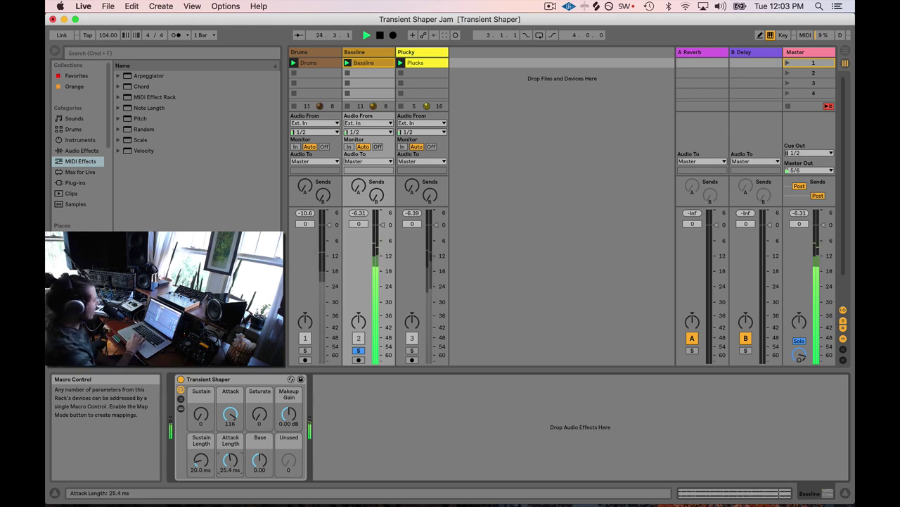
pyautogui.moveTo(230, 462); pyautogui.dragTo(230, 458)
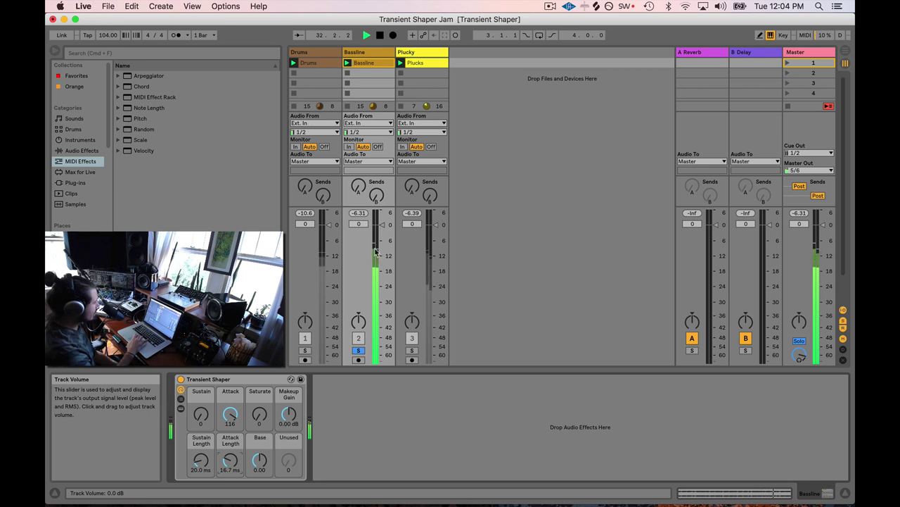
pyautogui.click(182, 380)
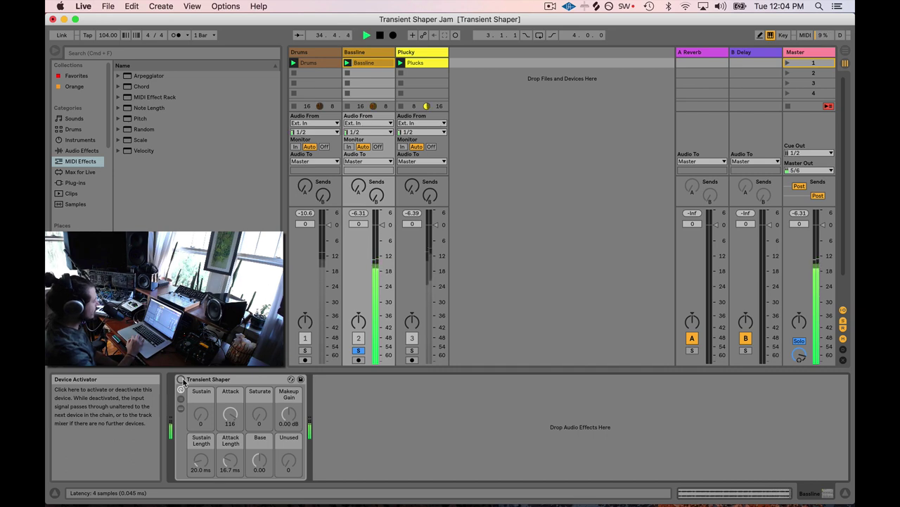
pyautogui.click(181, 380)
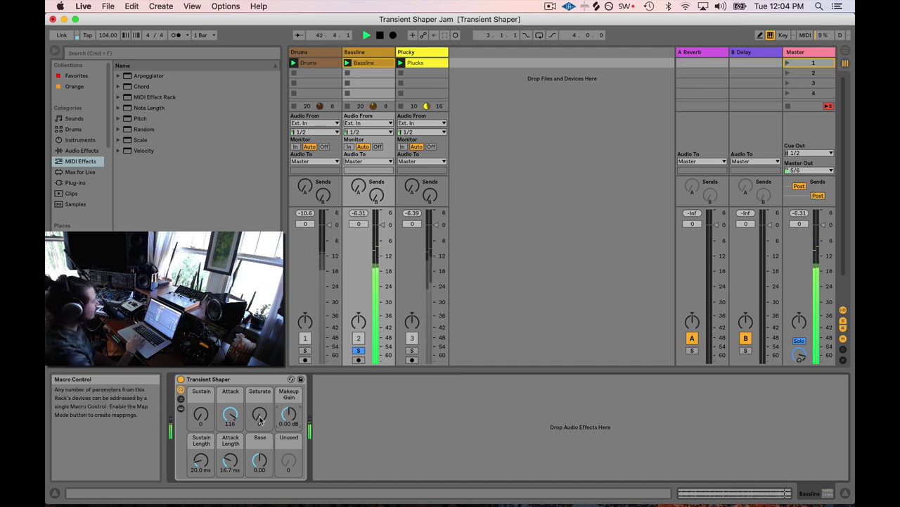
# Step: Set the bassline Transient Shaper's Saturate to 91 and compare it against bypass, leaving the device enabled
pyautogui.moveTo(260, 415); pyautogui.dragTo(260, 364)
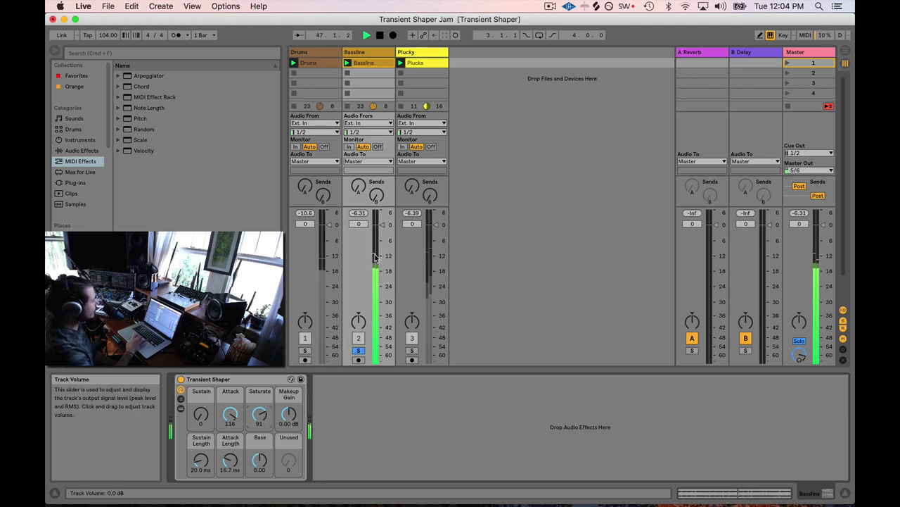
pyautogui.click(180, 380)
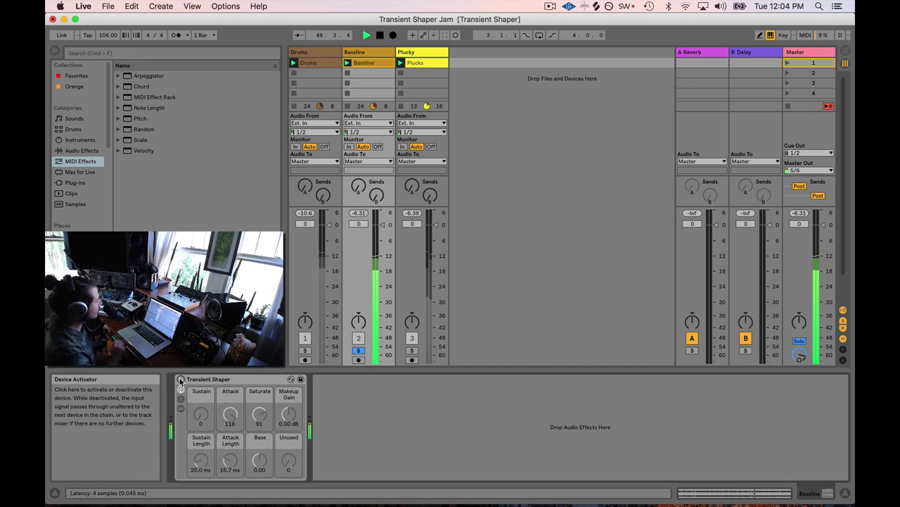
pyautogui.click(181, 380)
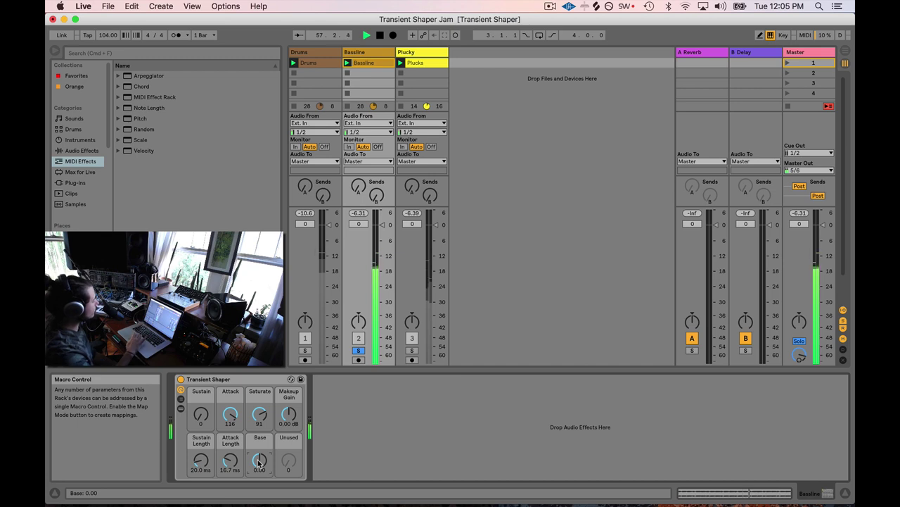
# Step: Sweep the bassline Transient Shaper's Base down and up to 1.97, and compare it against bypass, leaving the device enabled
pyautogui.moveTo(259, 459)
pyautogui.mouseDown()
pyautogui.moveTo(260, 444)
pyautogui.moveTo(260, 471)
pyautogui.mouseUp()
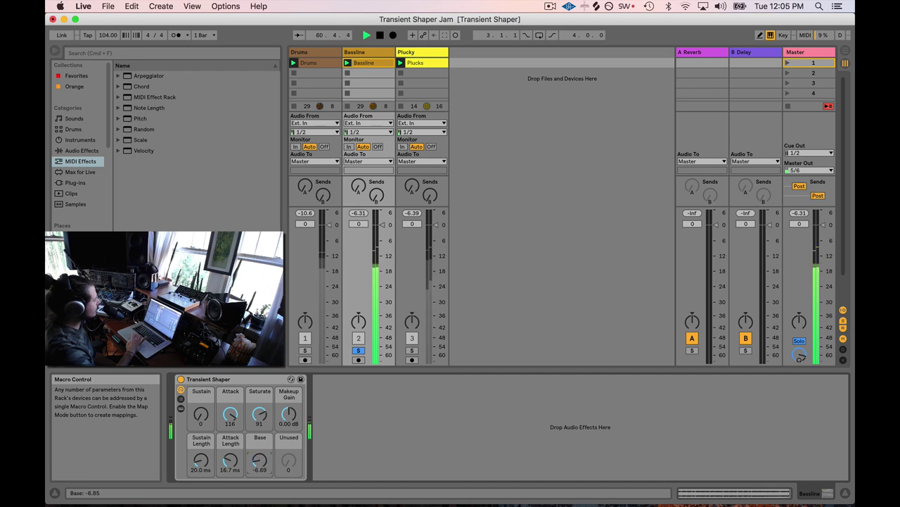
pyautogui.moveTo(260, 459)
pyautogui.mouseDown()
pyautogui.moveTo(260, 443)
pyautogui.moveTo(259, 462)
pyautogui.mouseUp()
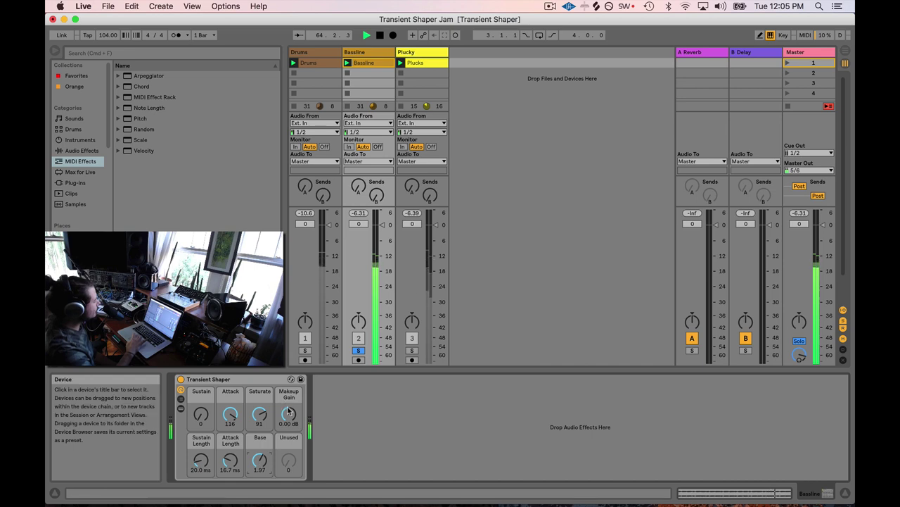
pyautogui.click(181, 380)
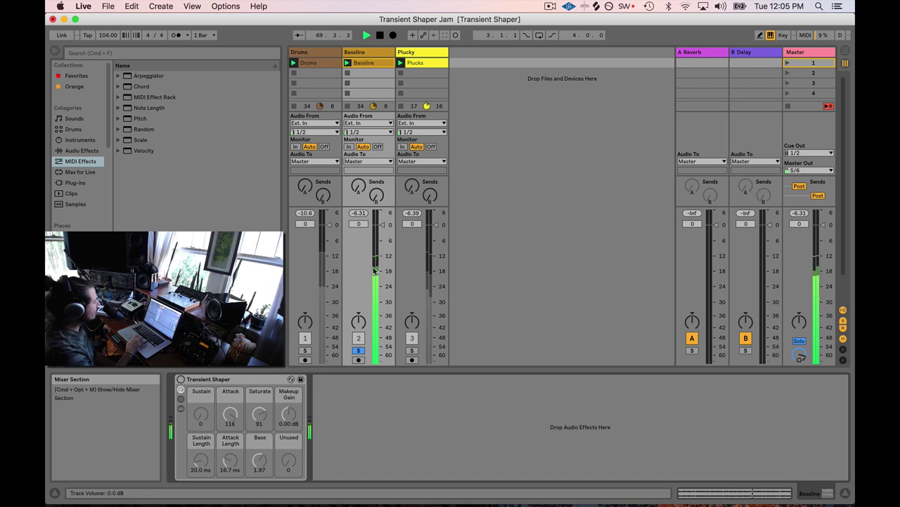
pyautogui.click(181, 379)
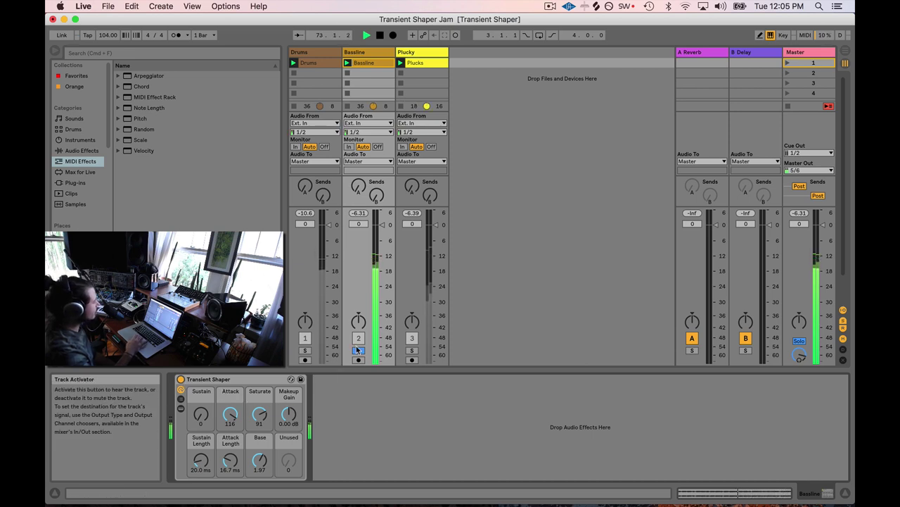
# Step: Solo and select the Plucky track and raise its Transient Shaper's Sustain to 92
pyautogui.click(410, 351)
pyautogui.click(412, 53)
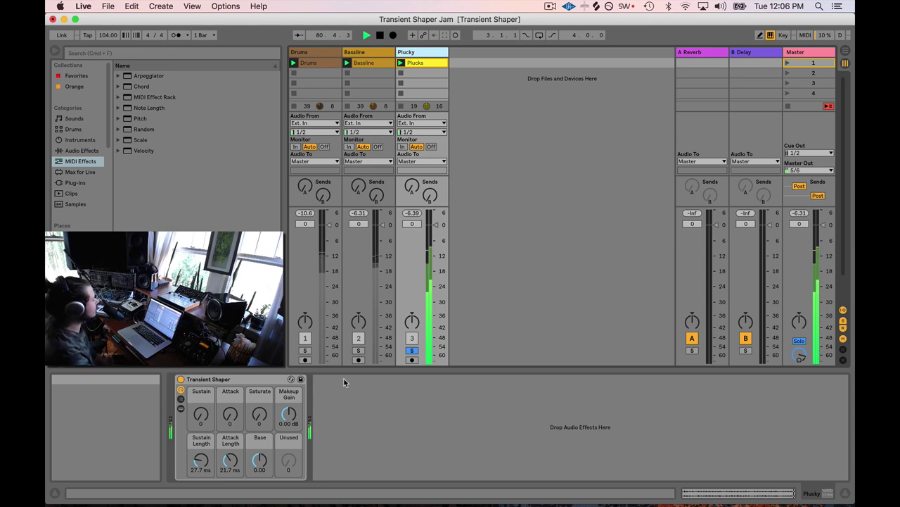
pyautogui.click(201, 415)
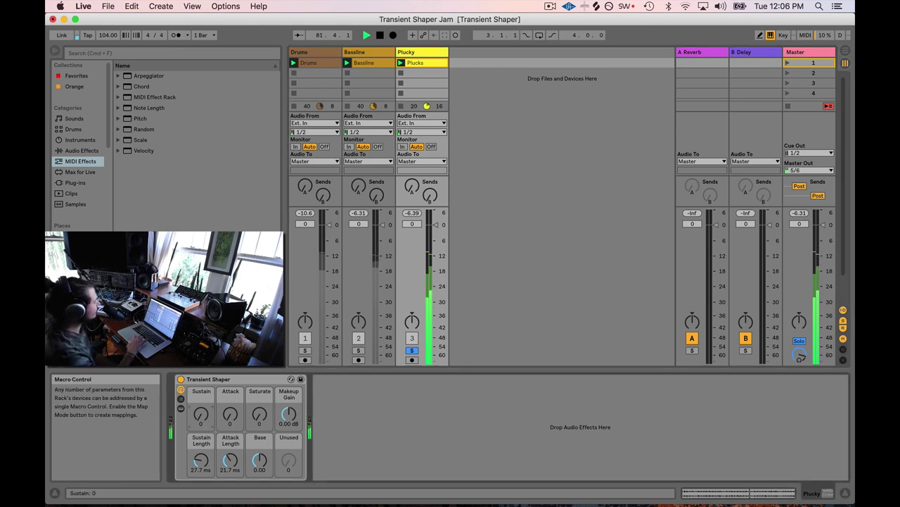
pyautogui.moveTo(201, 415); pyautogui.dragTo(201, 377)
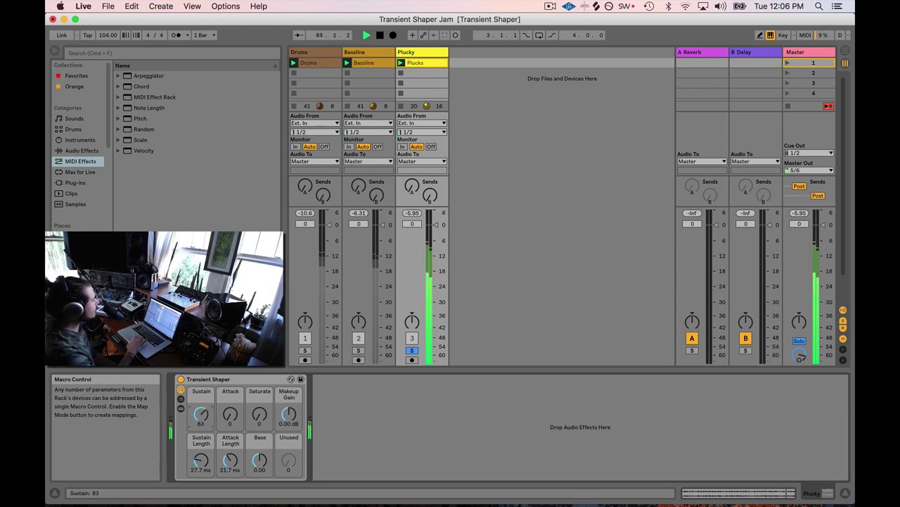
pyautogui.moveTo(202, 352); pyautogui.dragTo(201, 350)
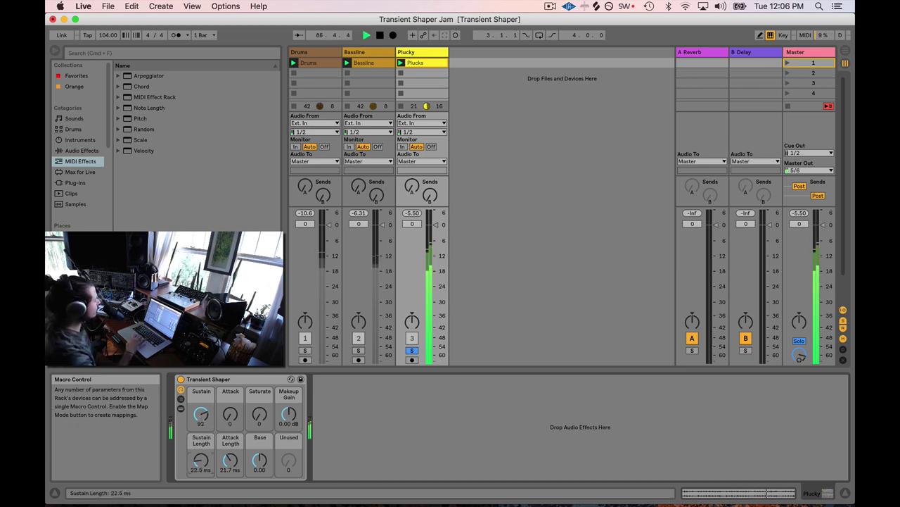
# Step: Try short and long Sustain Lengths on the Plucky Transient Shaper, settling on 37.5 ms with Sustain at 91
pyautogui.moveTo(201, 461); pyautogui.dragTo(201, 465)
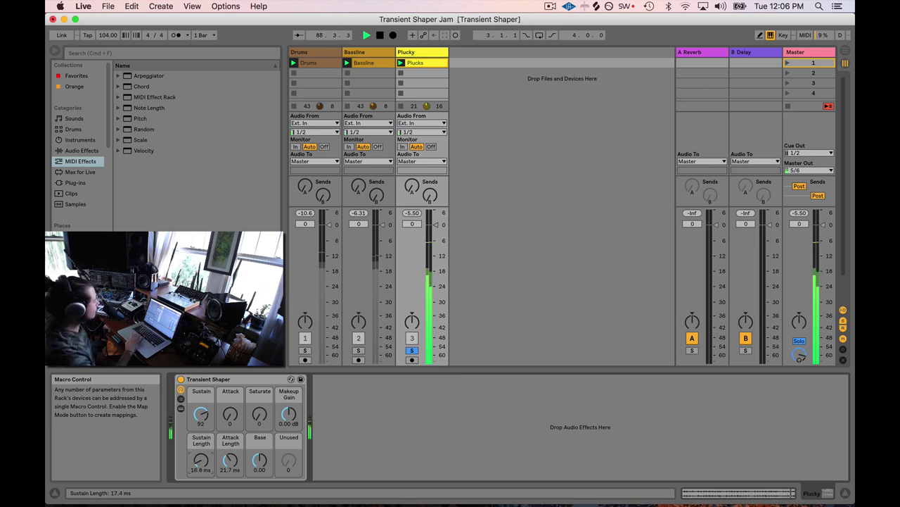
pyautogui.moveTo(200, 461); pyautogui.dragTo(199, 462)
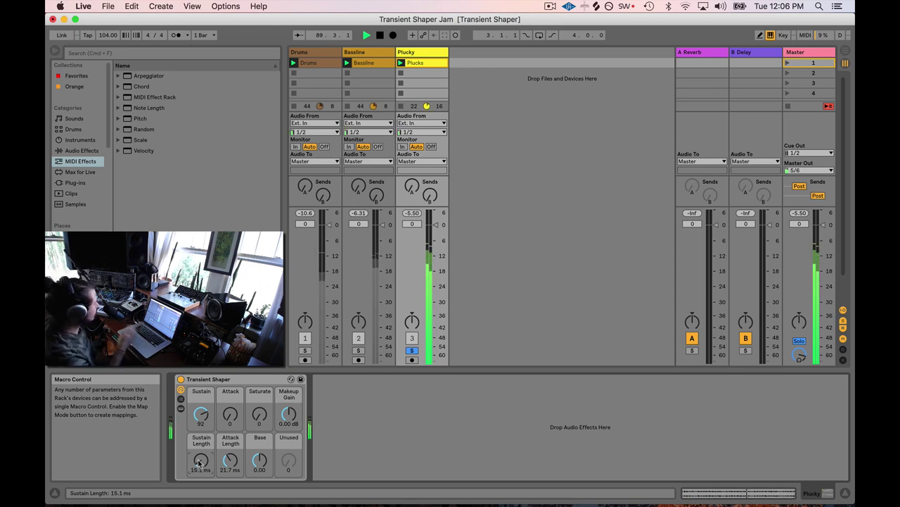
pyautogui.moveTo(200, 461); pyautogui.dragTo(200, 440)
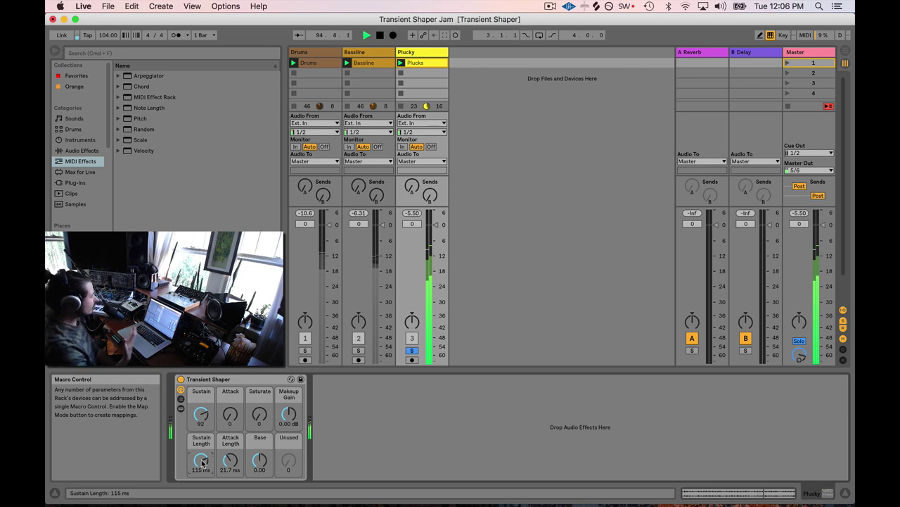
pyautogui.moveTo(201, 459); pyautogui.dragTo(201, 465)
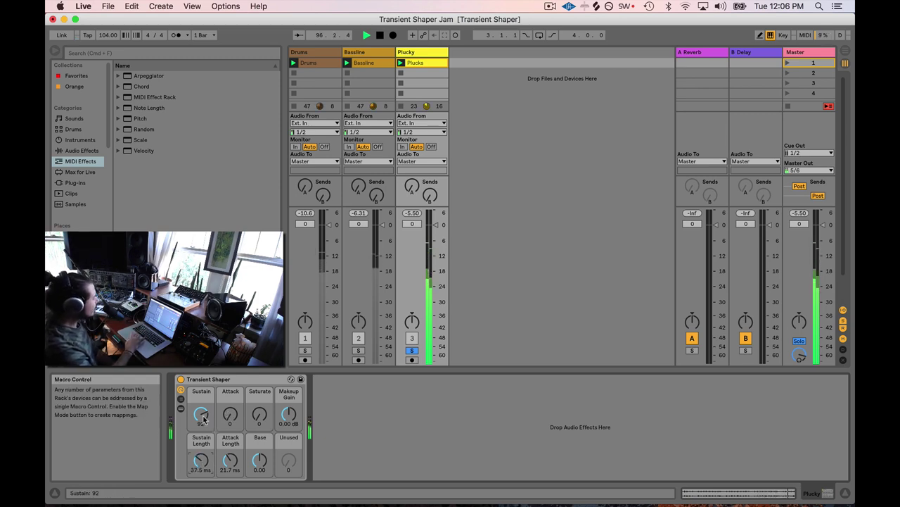
pyautogui.moveTo(201, 415); pyautogui.dragTo(201, 418)
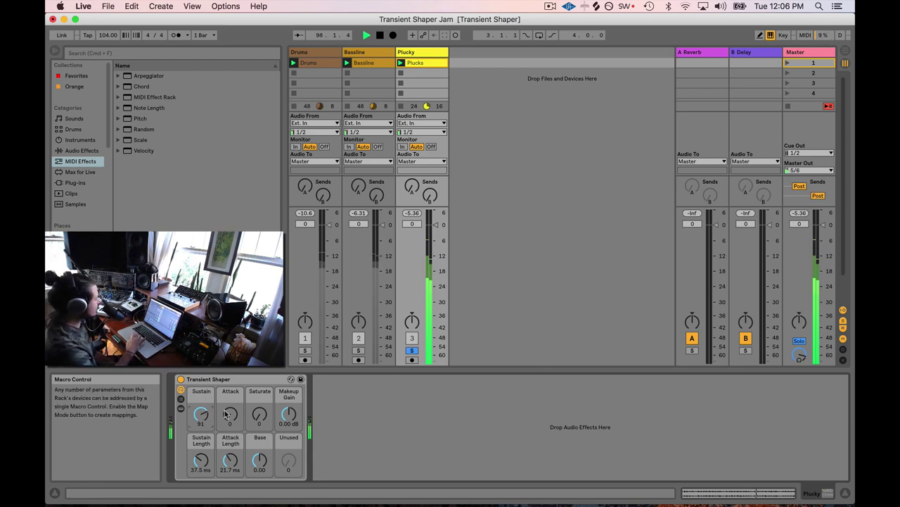
# Step: Set the Plucky Transient Shaper's Attack to 69 and its Attack Length to 29.7 ms
pyautogui.moveTo(230, 416)
pyautogui.mouseDown()
pyautogui.moveTo(230, 407)
pyautogui.moveTo(236, 415)
pyautogui.mouseUp()
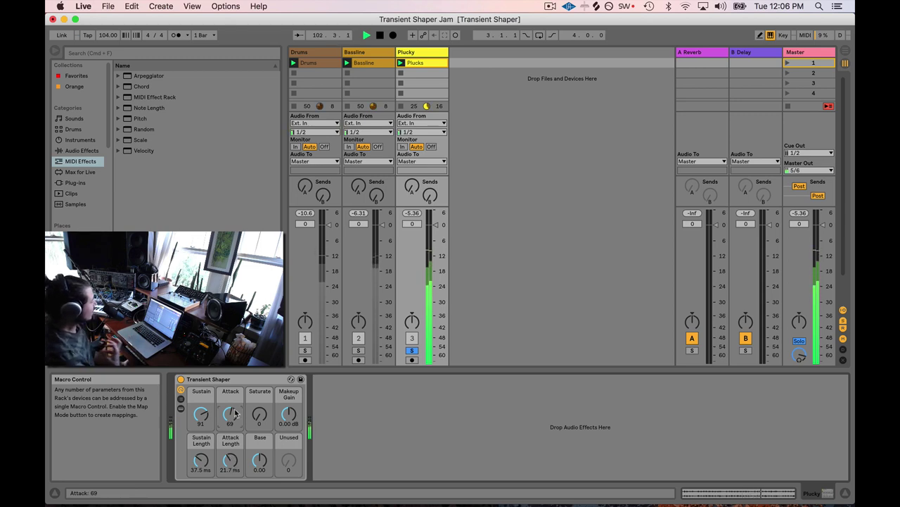
pyautogui.moveTo(230, 459); pyautogui.dragTo(230, 453)
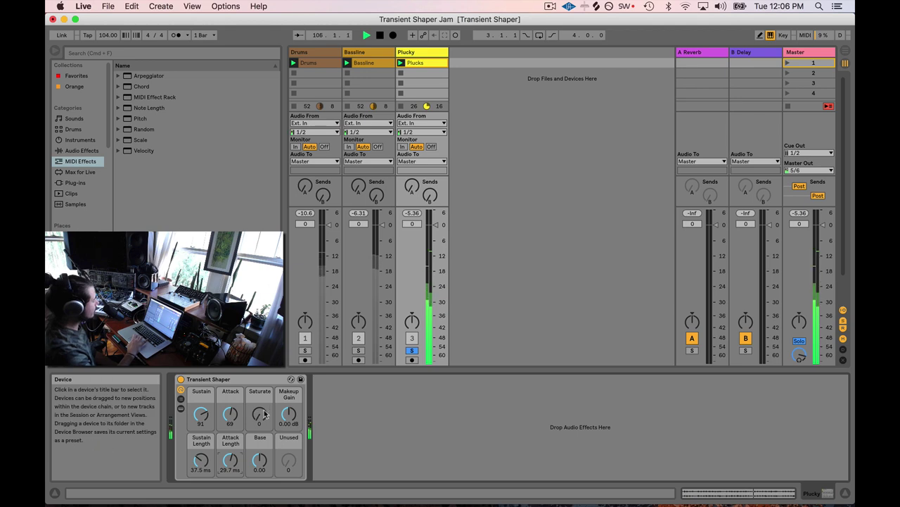
# Step: Compare the Plucky Transient Shaper against bypass, leaving the device enabled, and restart playback from the beginning
pyautogui.click(180, 380)
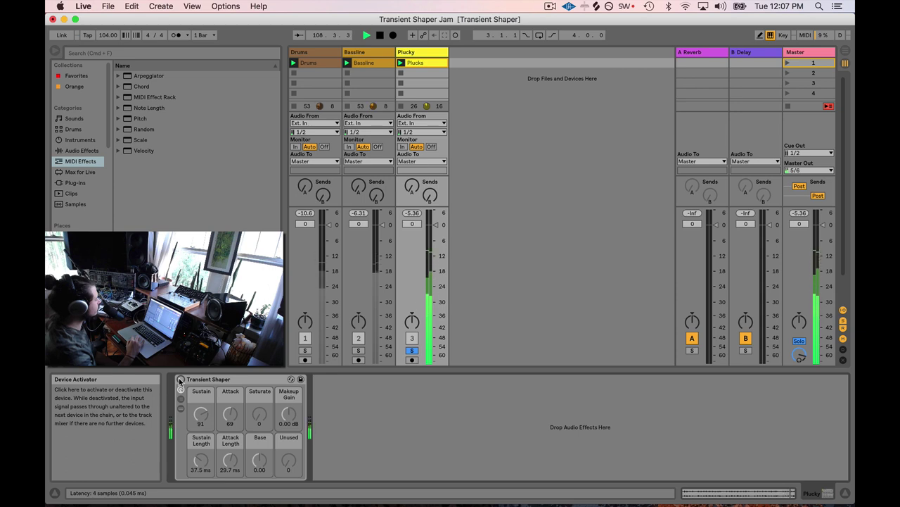
pyautogui.click(180, 381)
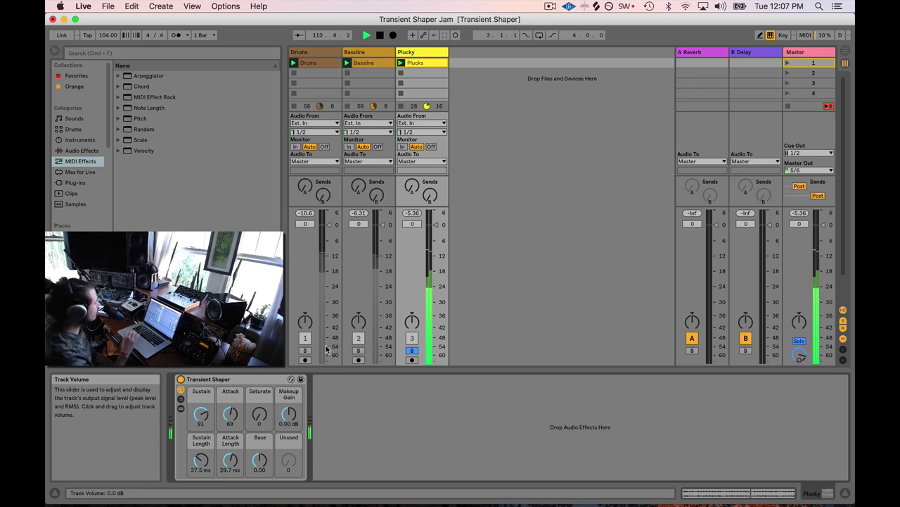
pyautogui.press('space')
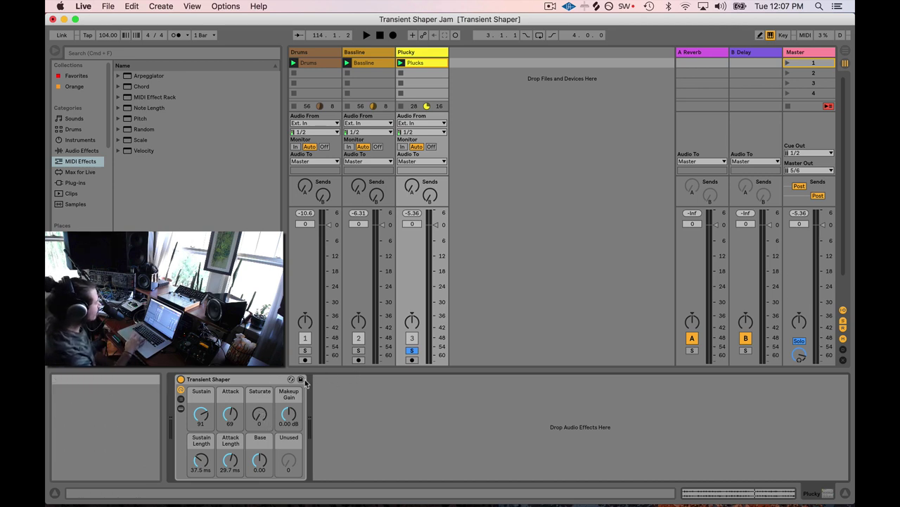
pyautogui.press('space')
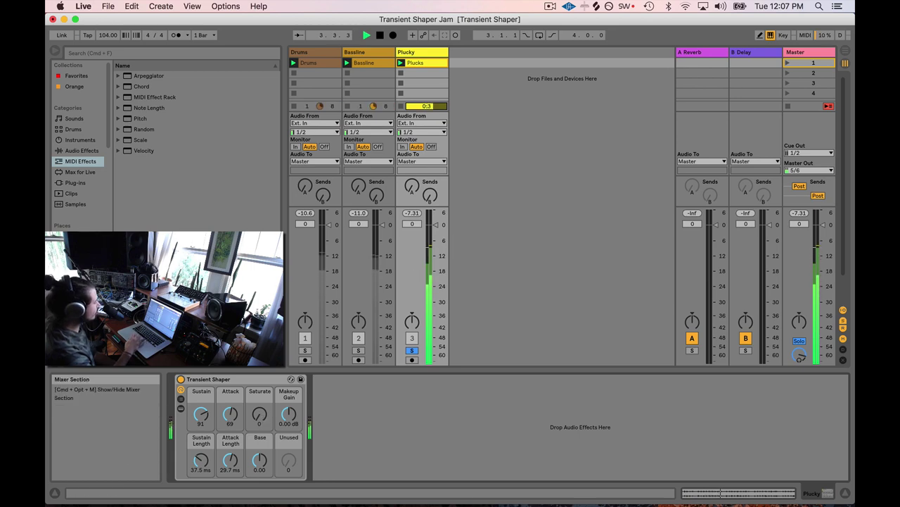
# Step: Set the Plucky Transient Shaper's Saturate to 87 and its Base to 4.65, and stop playback
pyautogui.moveTo(260, 414); pyautogui.dragTo(259, 352)
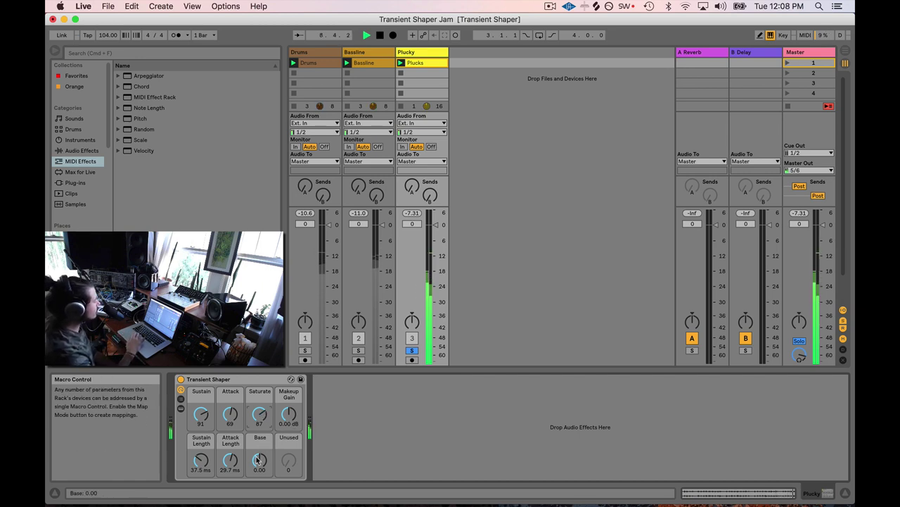
pyautogui.moveTo(259, 460); pyautogui.dragTo(259, 440)
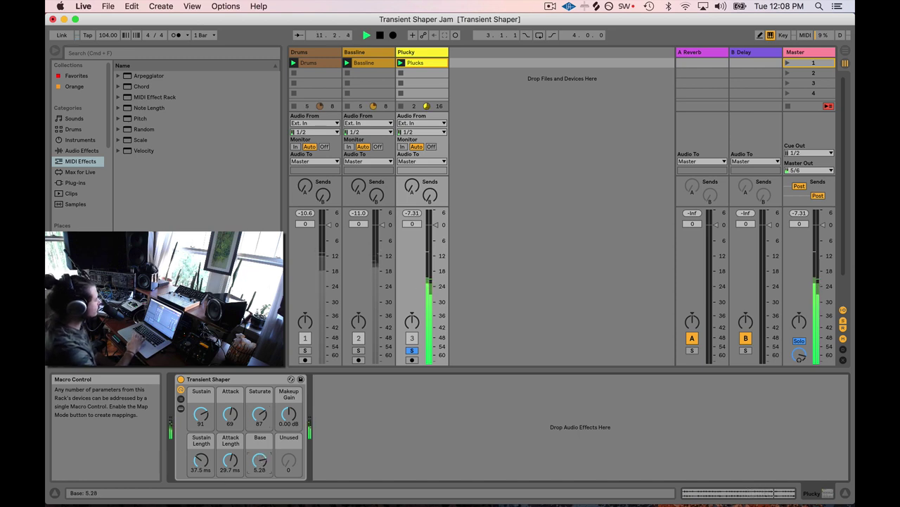
pyautogui.moveTo(259, 440); pyautogui.dragTo(259, 429)
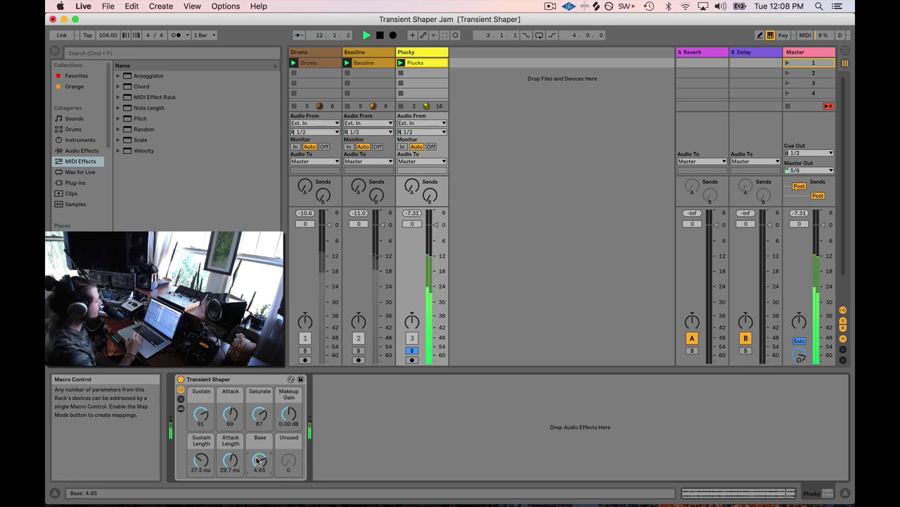
pyautogui.press('space')
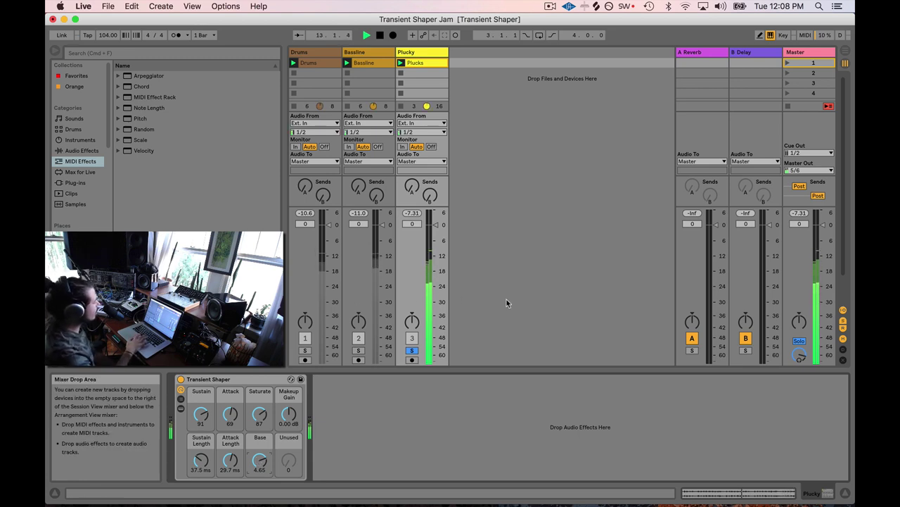
# Step: Unsolo the Plucky track and look through the Transient Shapers on the Drums, Bassline and Plucky tracks
pyautogui.click(412, 339)
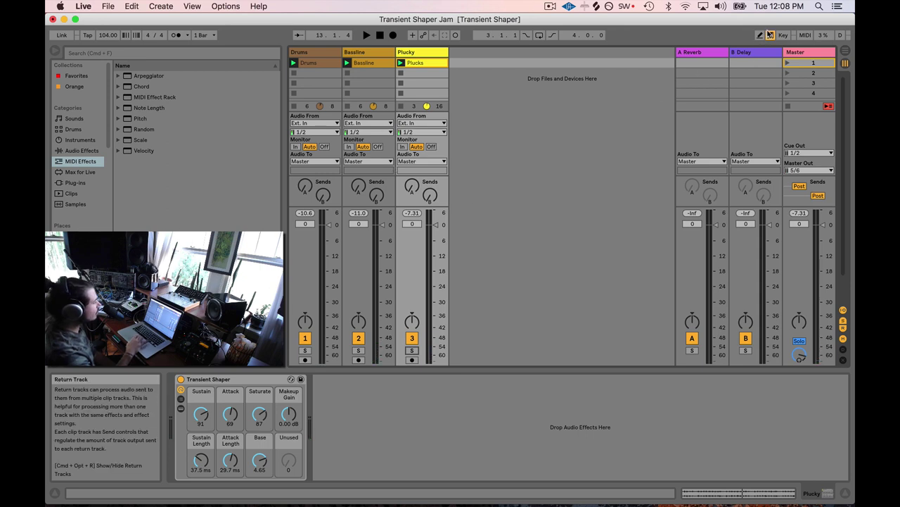
pyautogui.click(309, 52)
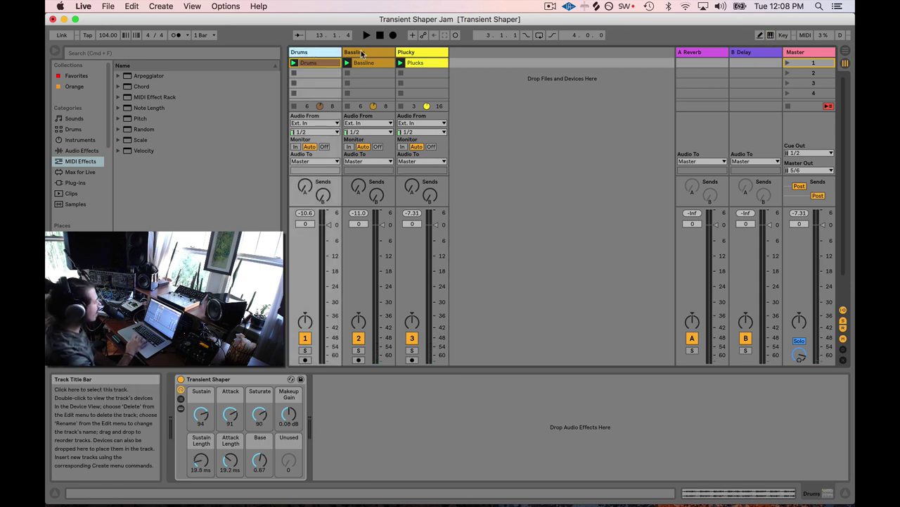
pyautogui.click(361, 51)
pyautogui.click(328, 53)
pyautogui.click(359, 52)
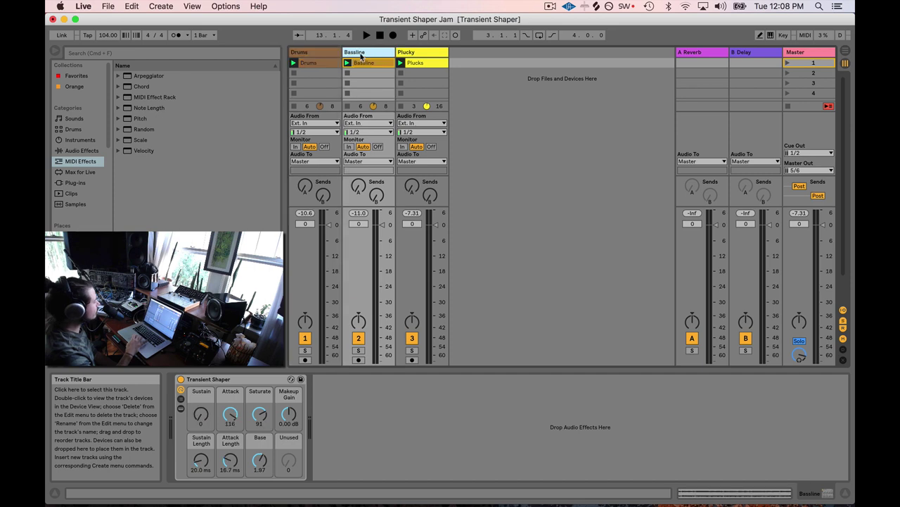
pyautogui.click(413, 53)
pyautogui.click(325, 55)
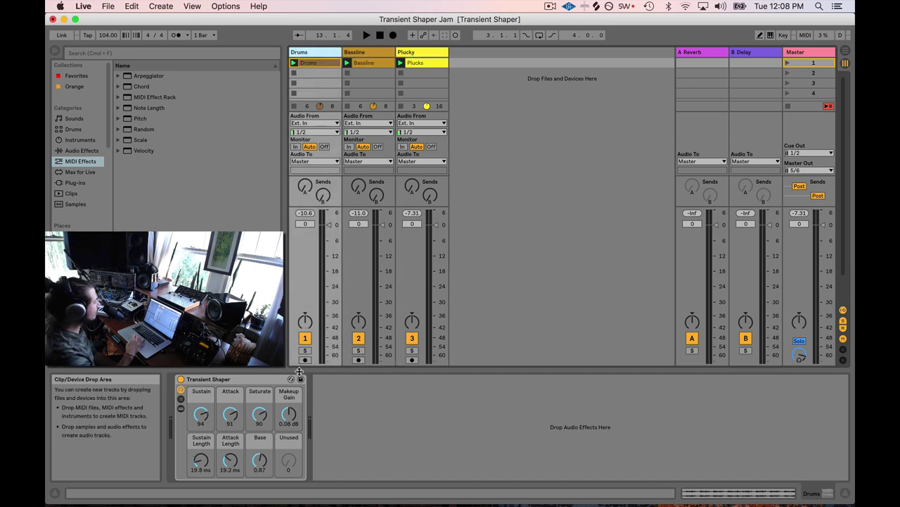
# Step: Key-map the Device Activators of the Drums, Bassline and Plucky Transient Shapers to q and leave key mapping mode
pyautogui.click(783, 34)
pyautogui.click(183, 380)
pyautogui.press('q')
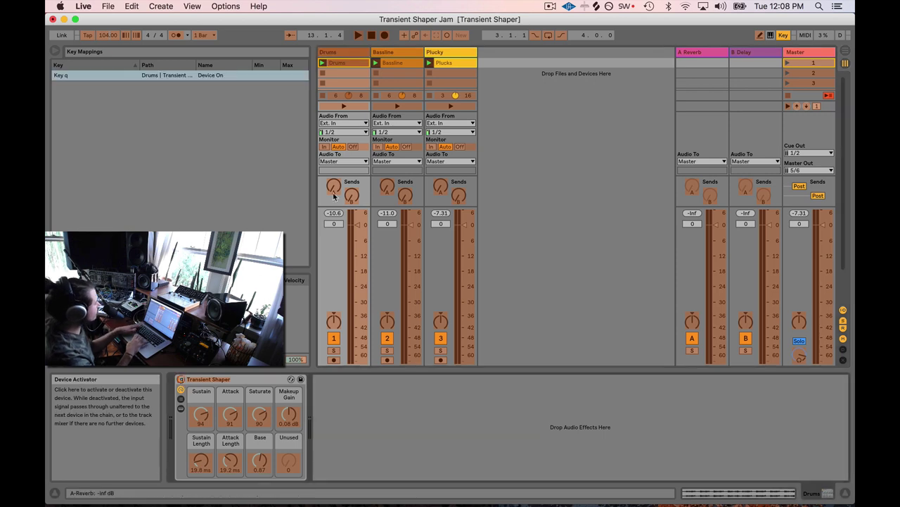
pyautogui.click(383, 53)
pyautogui.click(182, 380)
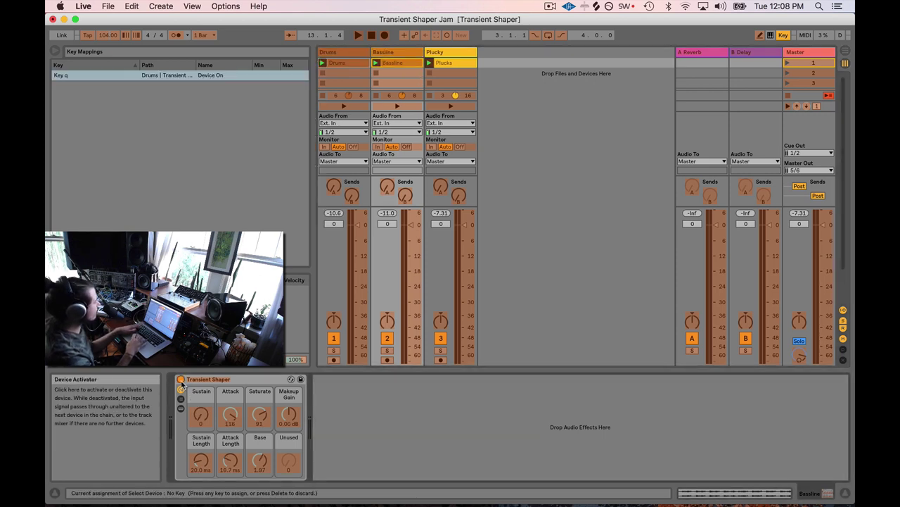
pyautogui.press('q')
pyautogui.click(180, 380)
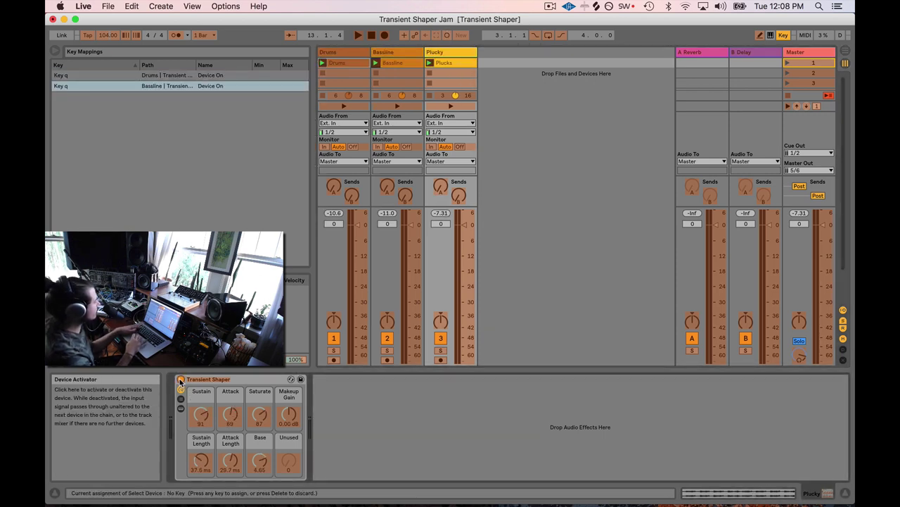
pyautogui.press('q')
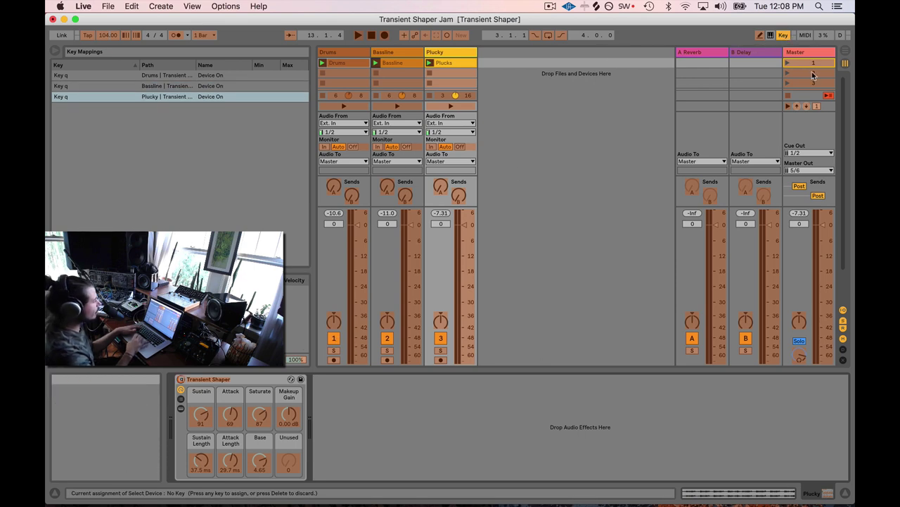
pyautogui.click(784, 35)
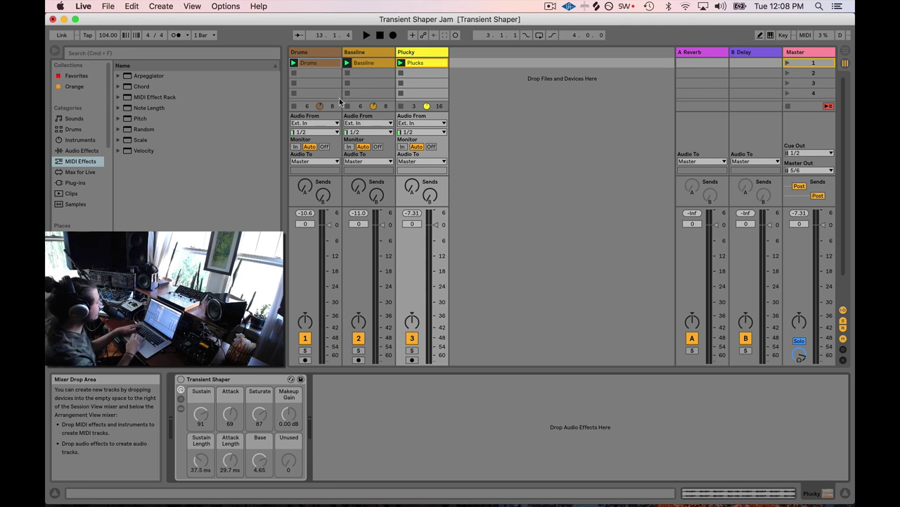
# Step: Check the on/off state of the Transient Shaper on each of the three tracks, ending on Drums
pyautogui.click(324, 55)
pyautogui.click(357, 55)
pyautogui.click(405, 53)
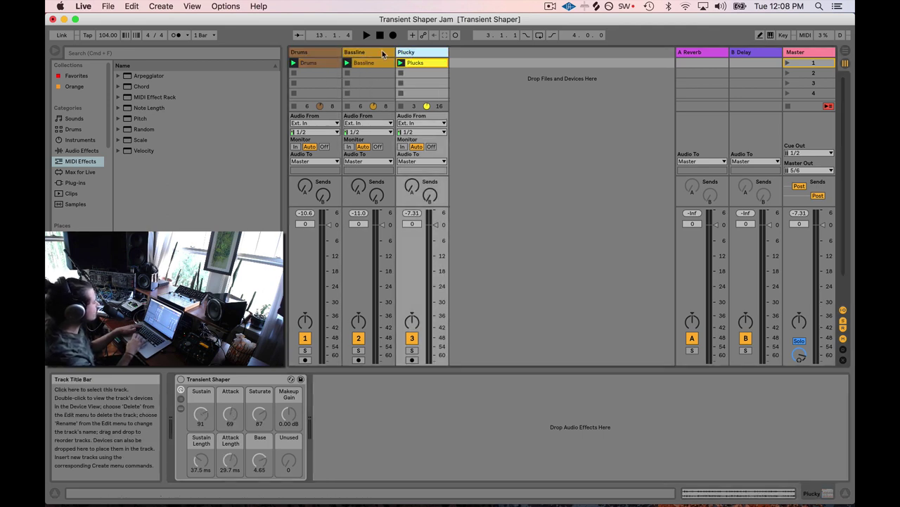
pyautogui.click(380, 55)
pyautogui.click(316, 56)
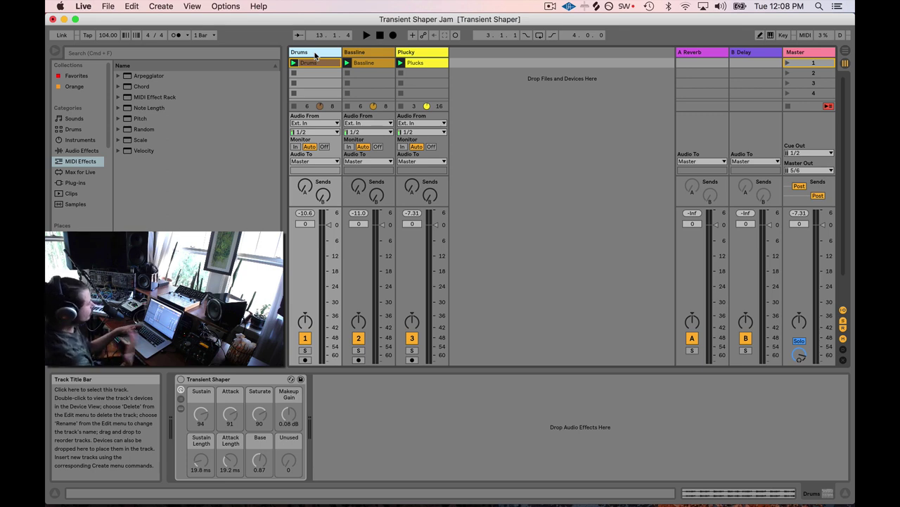
pyautogui.click(345, 56)
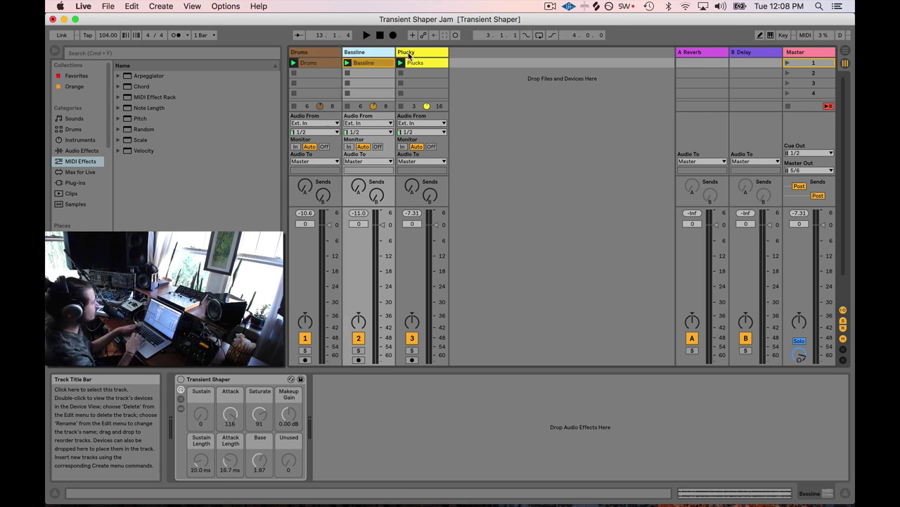
pyautogui.click(415, 56)
pyautogui.click(337, 55)
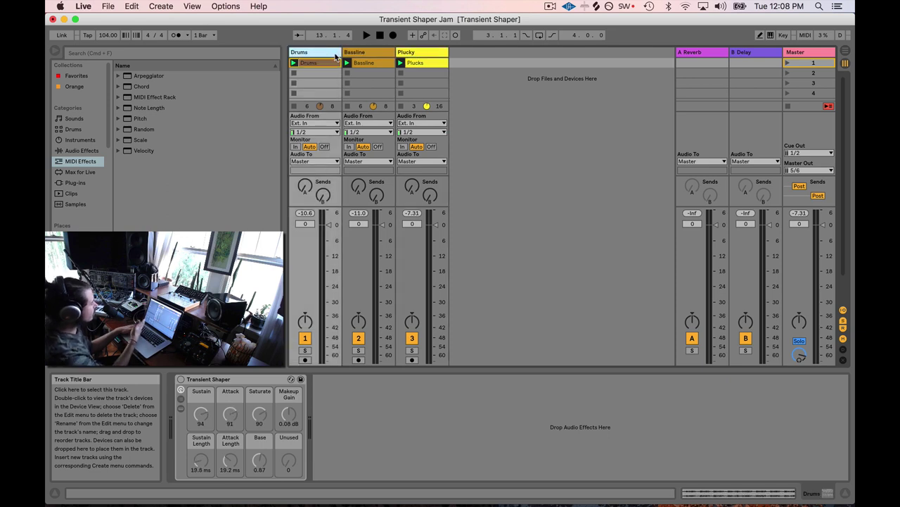
# Step: Play all three tracks together and compare their Transient Shapers against bypass using the shared key mapping, leaving them enabled
pyautogui.press('space')
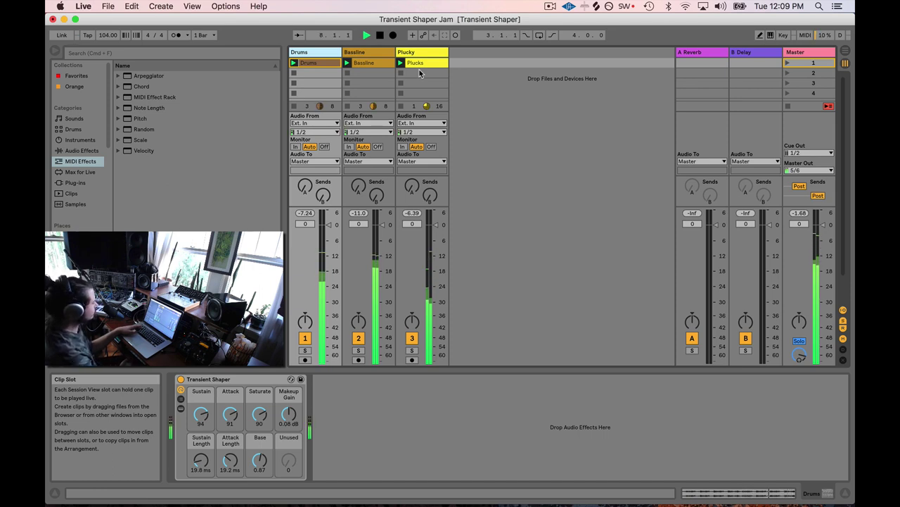
pyautogui.press('0')
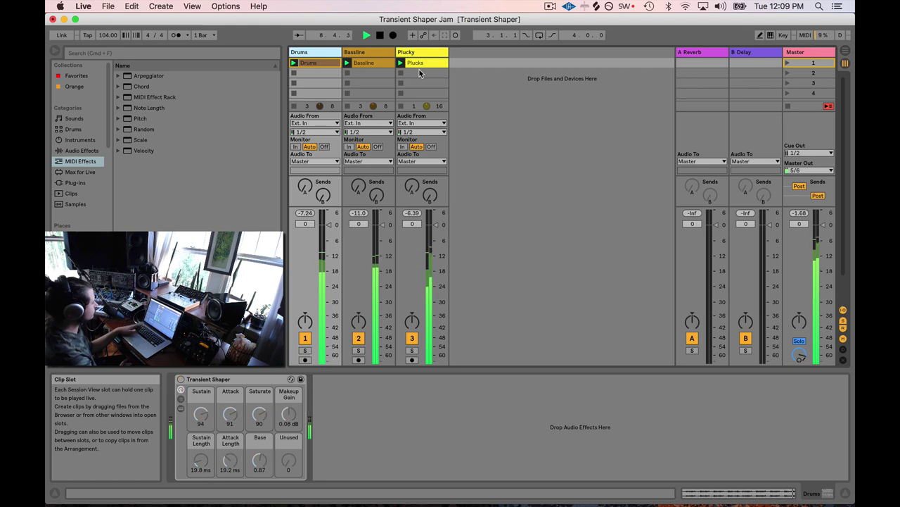
pyautogui.press('0')
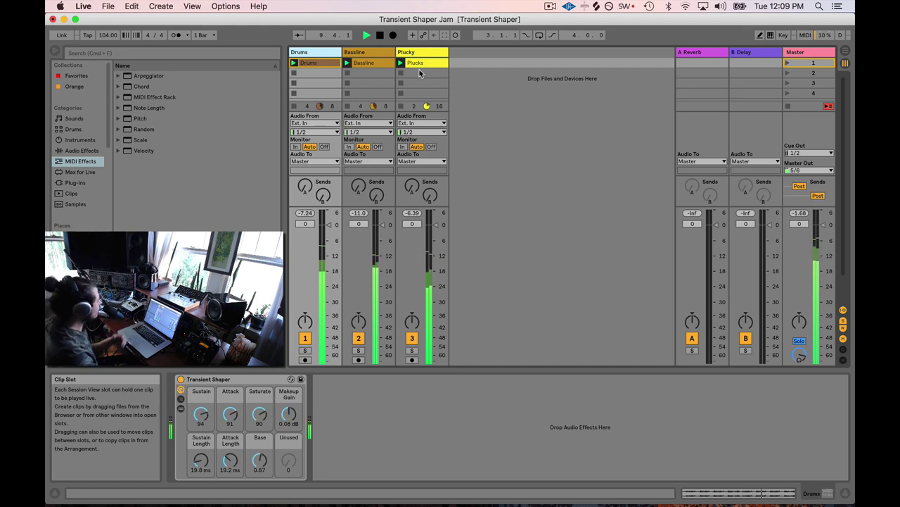
pyautogui.press('space')
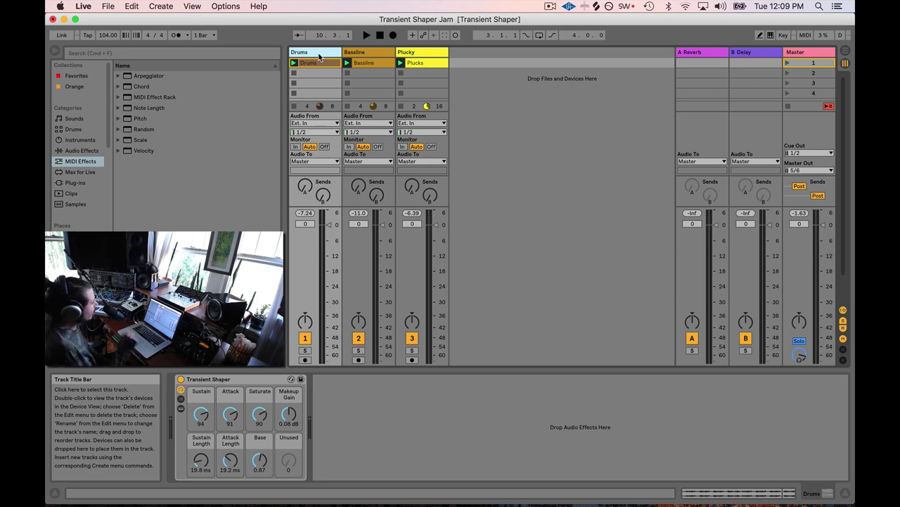
# Step: Review the macro settings of the Bassline, Drums and Plucky Transient Shapers and return to the Drums track
pyautogui.click(353, 55)
pyautogui.click(339, 55)
pyautogui.click(350, 54)
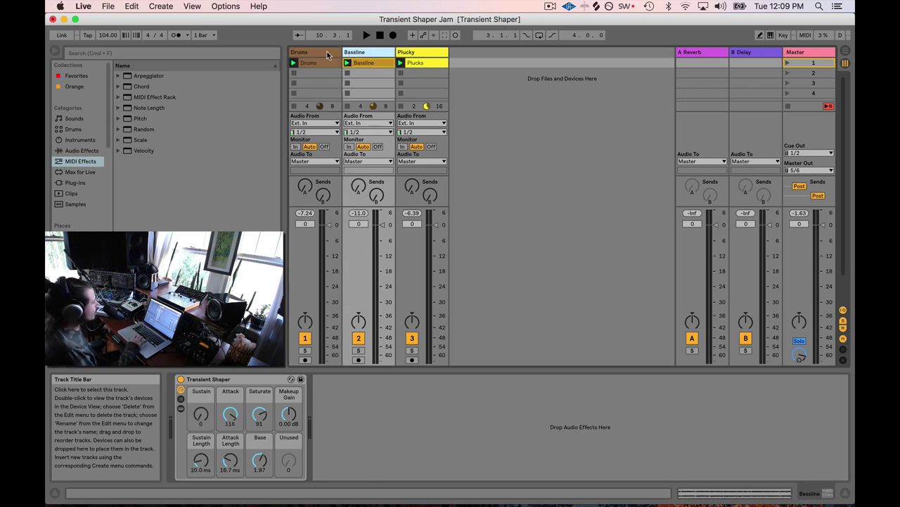
pyautogui.click(327, 55)
pyautogui.click(363, 53)
pyautogui.click(419, 53)
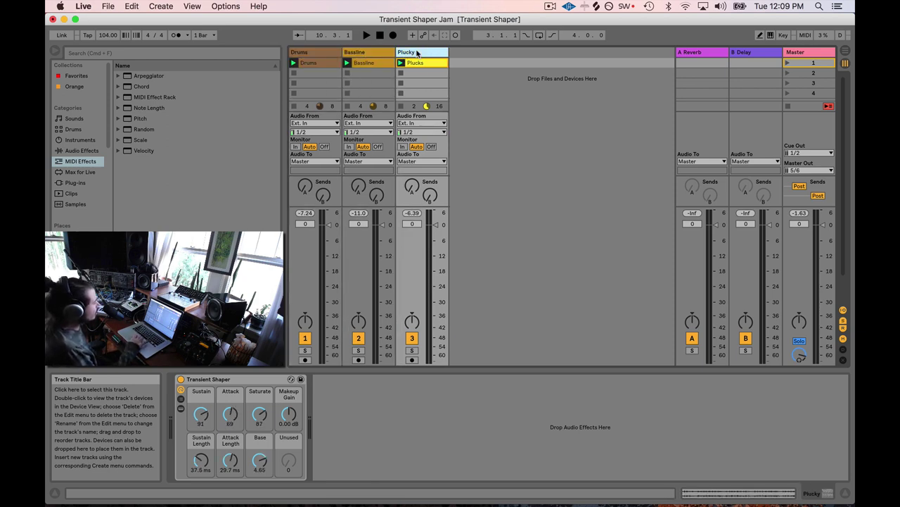
pyautogui.click(313, 55)
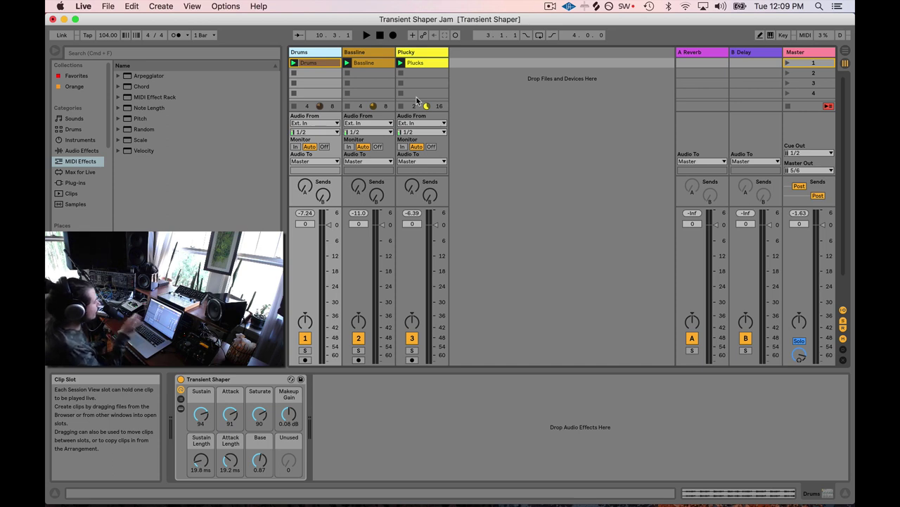
# Step: Play the full mix and set the Drums Transient Shaper's Sustain Length to 45.9 ms and its Sustain to 81
pyautogui.press('space')
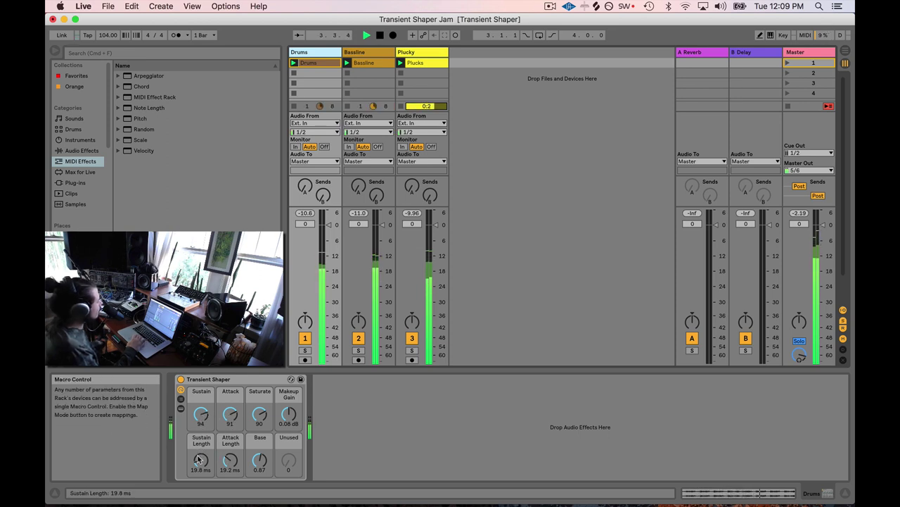
pyautogui.moveTo(199, 460); pyautogui.dragTo(199, 450)
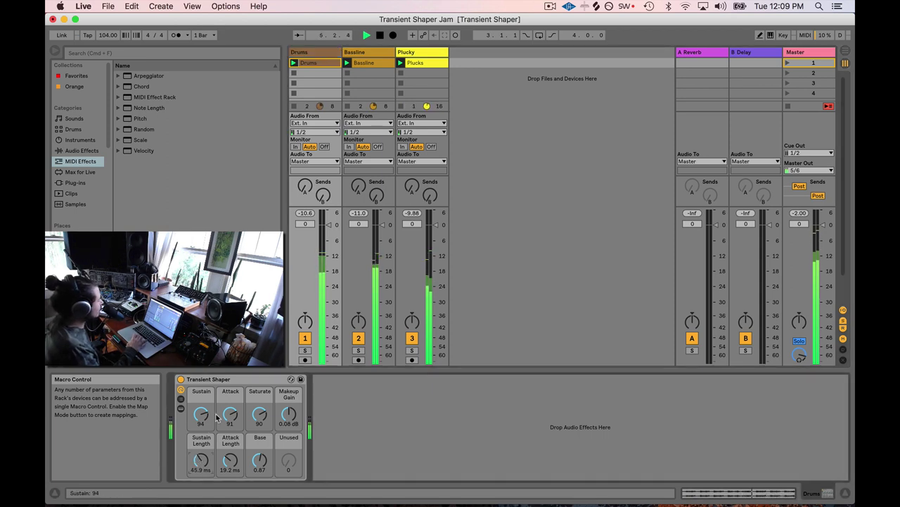
pyautogui.moveTo(201, 413); pyautogui.dragTo(201, 415)
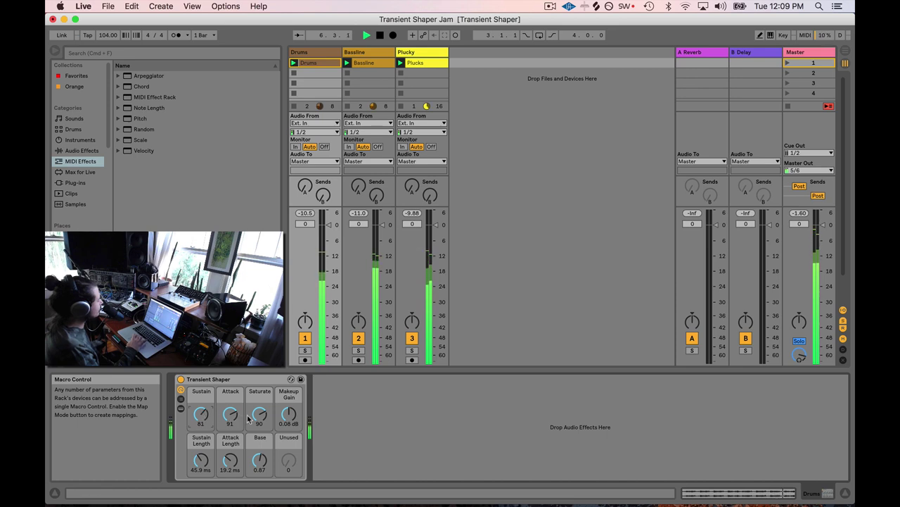
# Step: Set the Bassline Transient Shaper's Base to -0.24 and the Plucky Transient Shaper's Sustain to 66
pyautogui.click(361, 63)
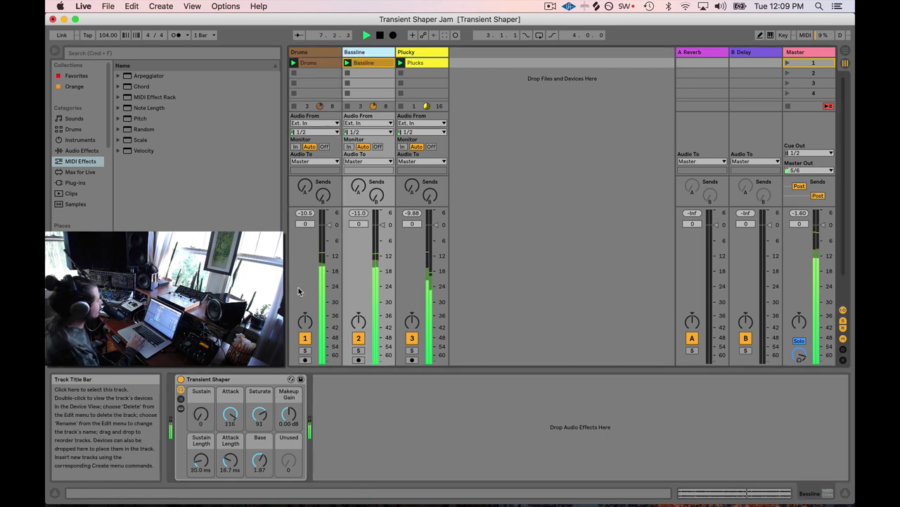
pyautogui.click(258, 416)
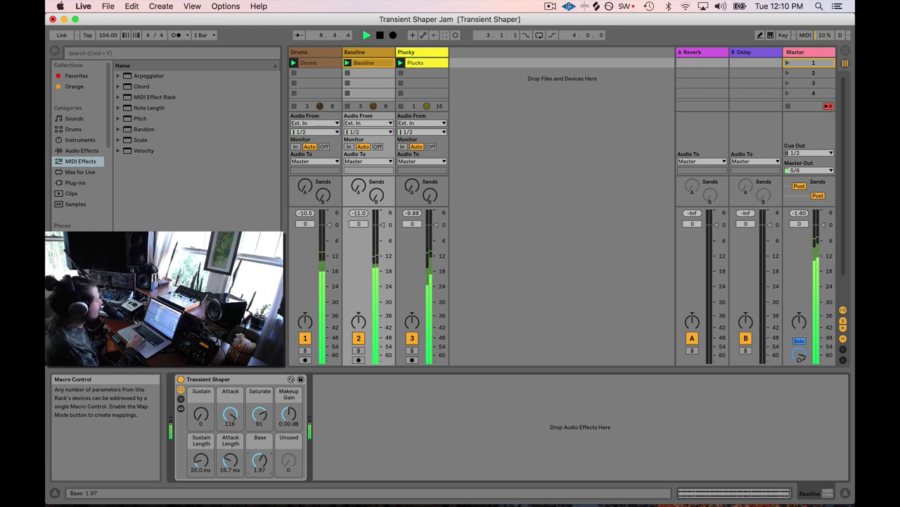
pyautogui.moveTo(260, 459); pyautogui.dragTo(260, 486)
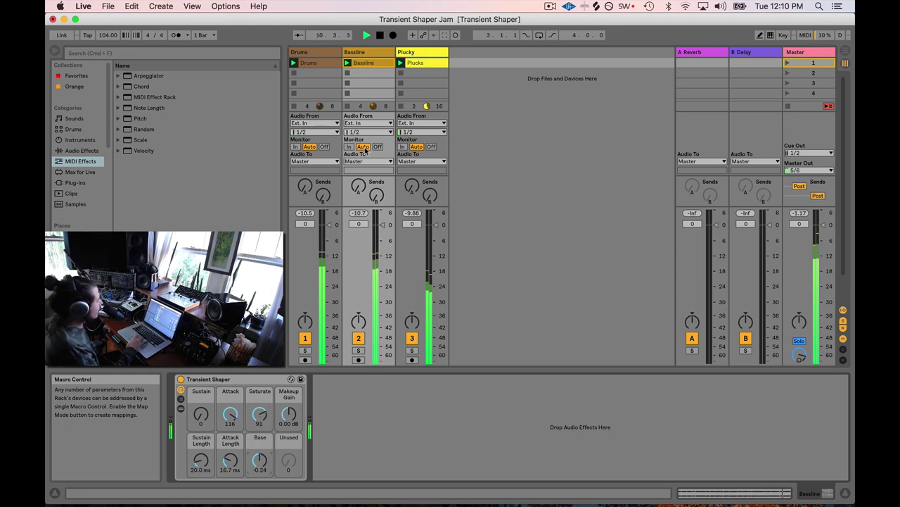
pyautogui.click(408, 53)
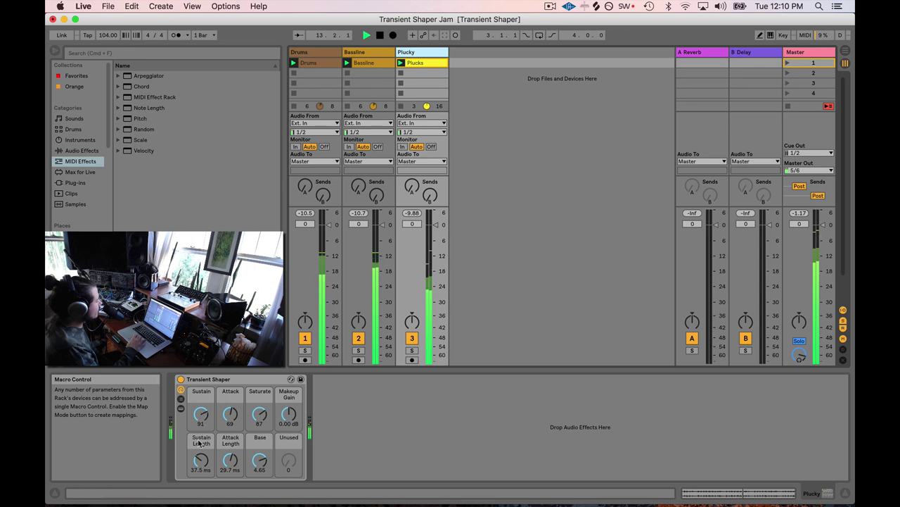
pyautogui.moveTo(201, 414)
pyautogui.mouseDown()
pyautogui.moveTo(201, 431)
pyautogui.moveTo(199, 423)
pyautogui.mouseUp()
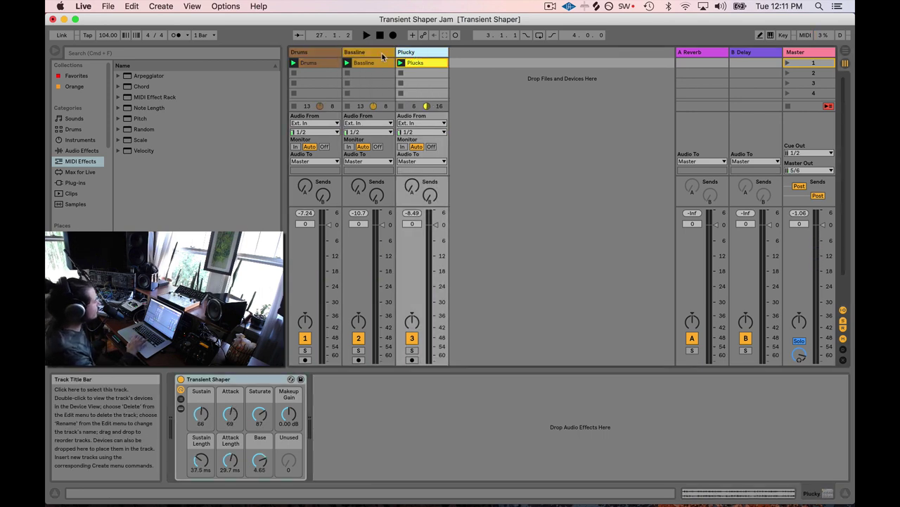
# Step: Look over the adjusted Transient Shapers track by track, finishing with the Drums track selected
pyautogui.click(384, 57)
pyautogui.click(331, 57)
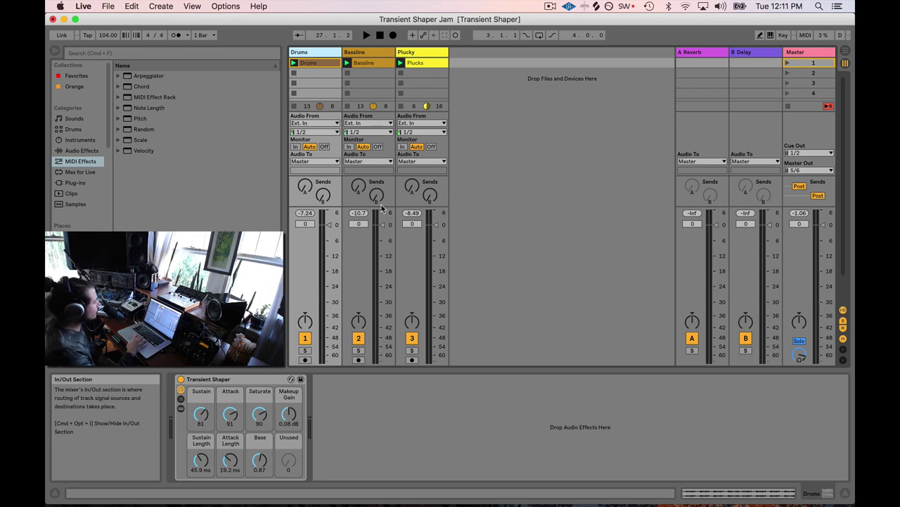
pyautogui.click(364, 56)
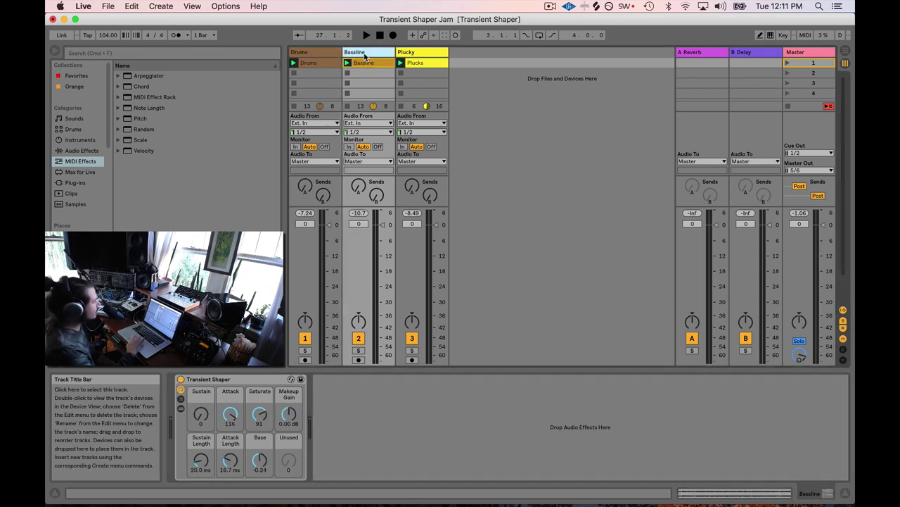
pyautogui.press('Right')
pyautogui.press('Left')
pyautogui.press('Left')
pyautogui.press('Right')
pyautogui.press('Right')
pyautogui.click(314, 56)
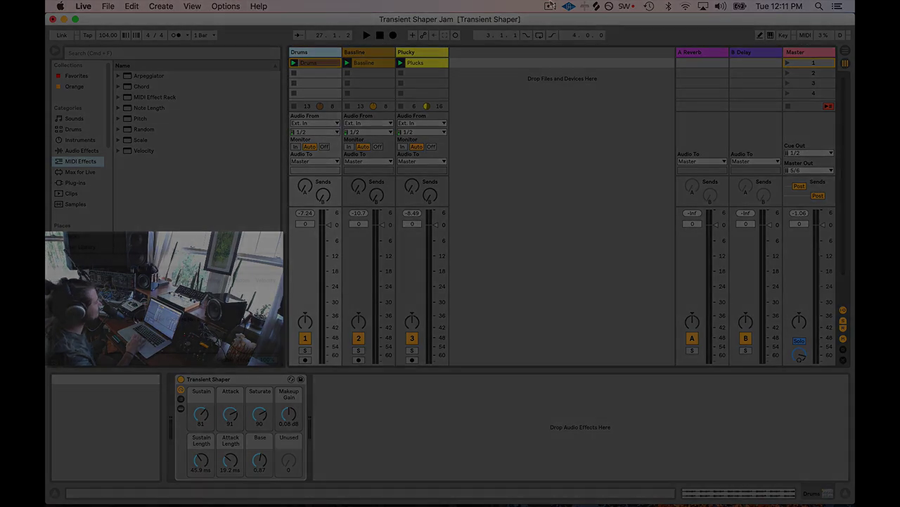
pyautogui.click(550, 6)
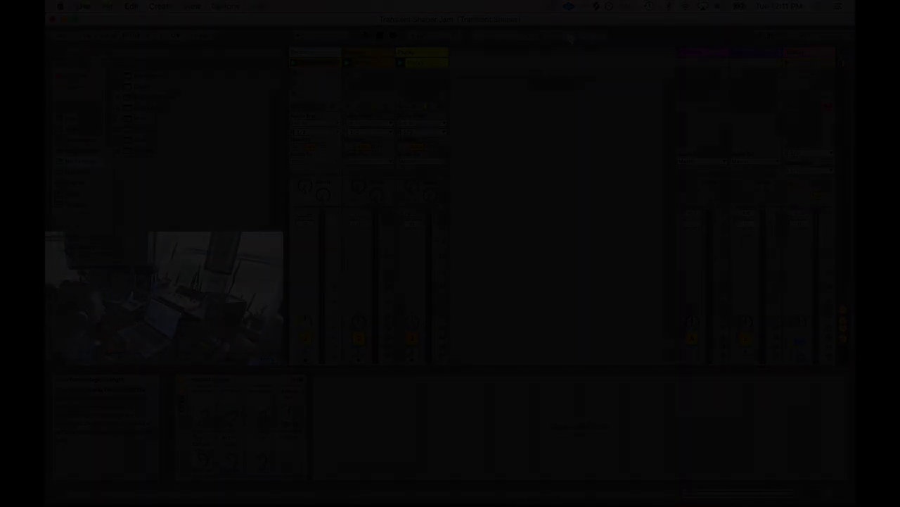